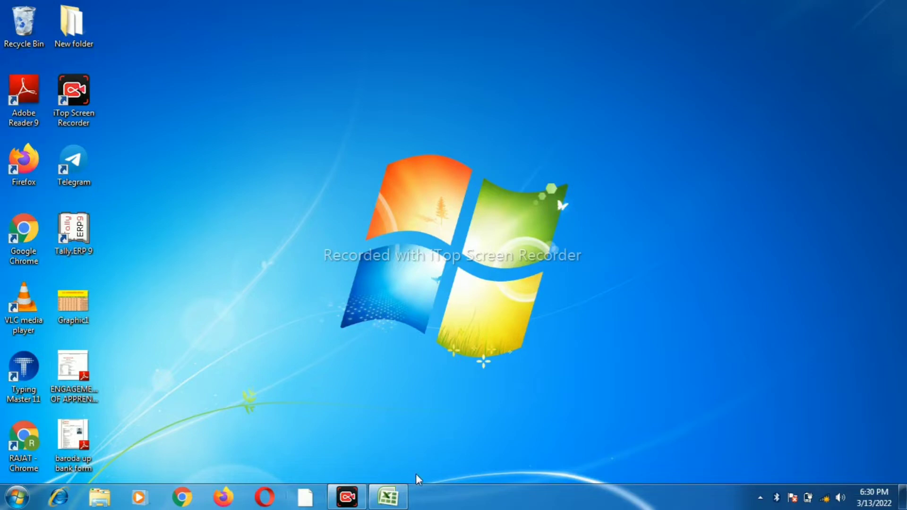
Switch to the ashuconsoli workbook in Excel and sort the marks table A1:I13 by Roll No. values, smallest to largest.
{"action": "left_click", "coordinate": [388, 497]}
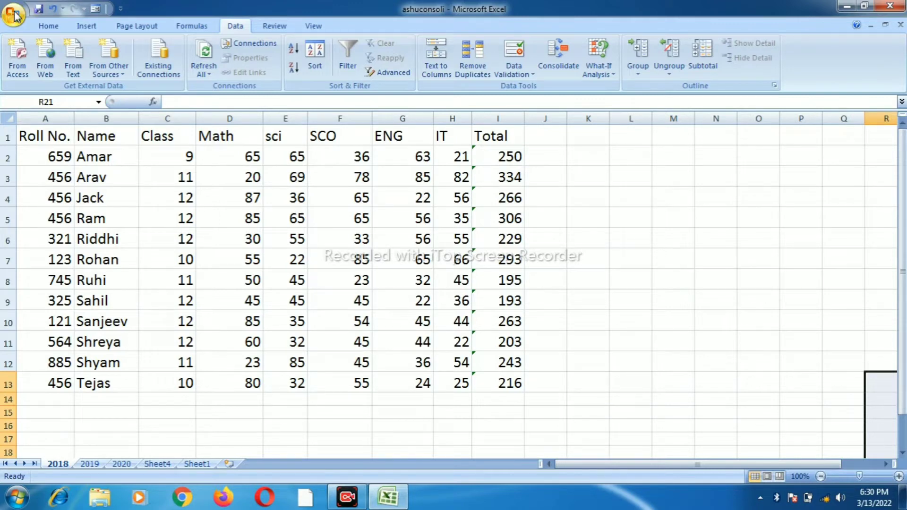
{"action": "left_click", "coordinate": [47, 26]}
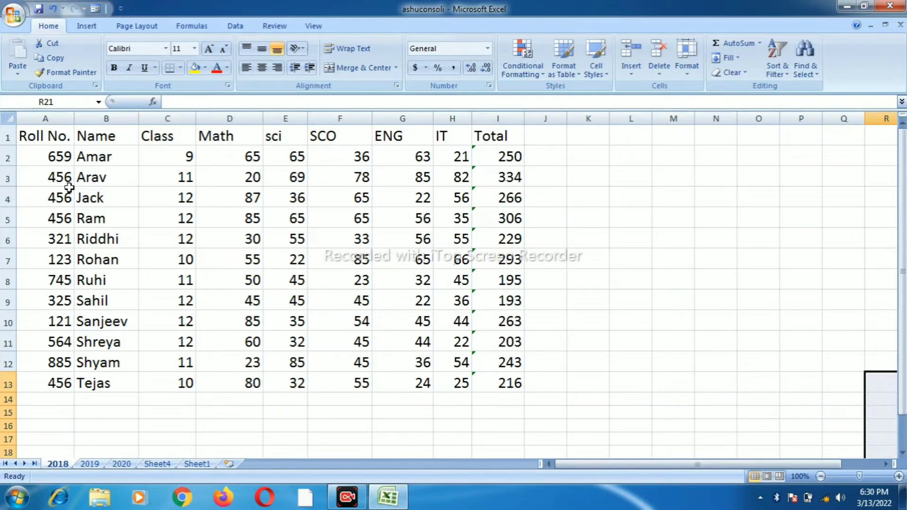
{"action": "left_click", "coordinate": [236, 27]}
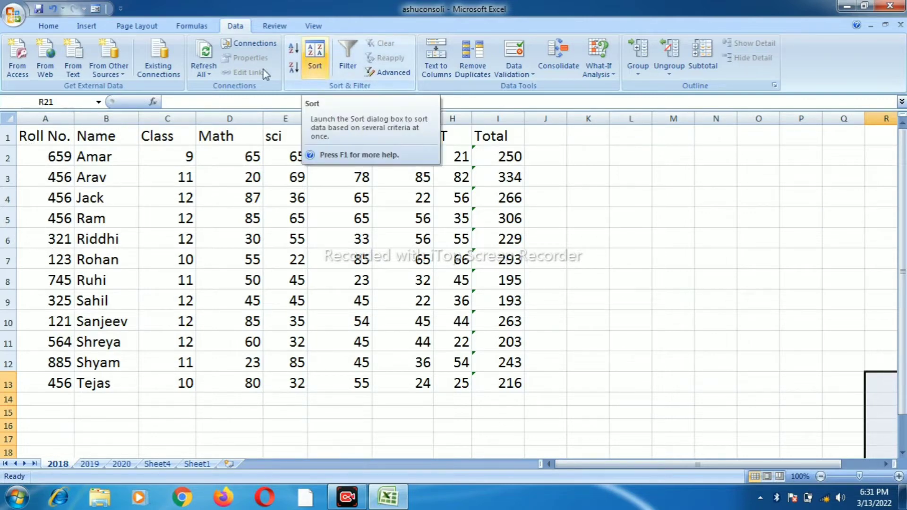
{"action": "left_click_drag", "start_coordinate": [32, 133], "coordinate": [494, 385]}
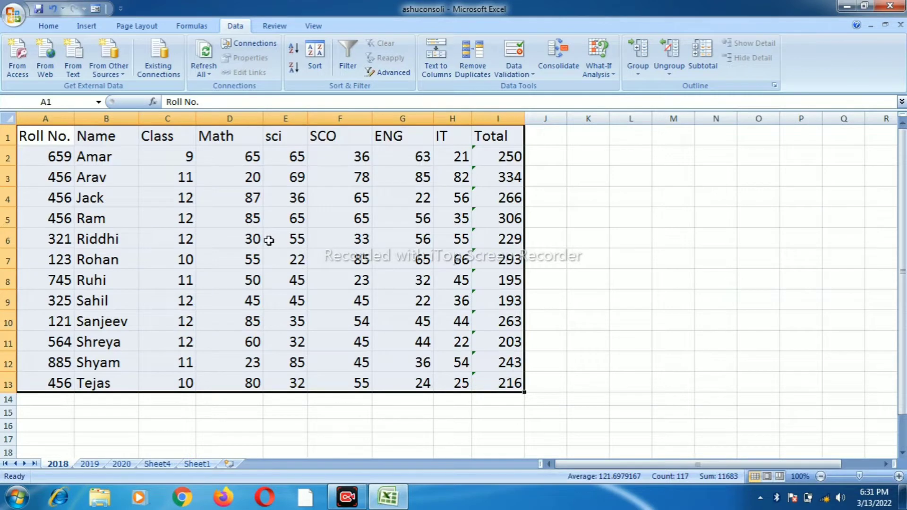
{"action": "left_click", "coordinate": [309, 52]}
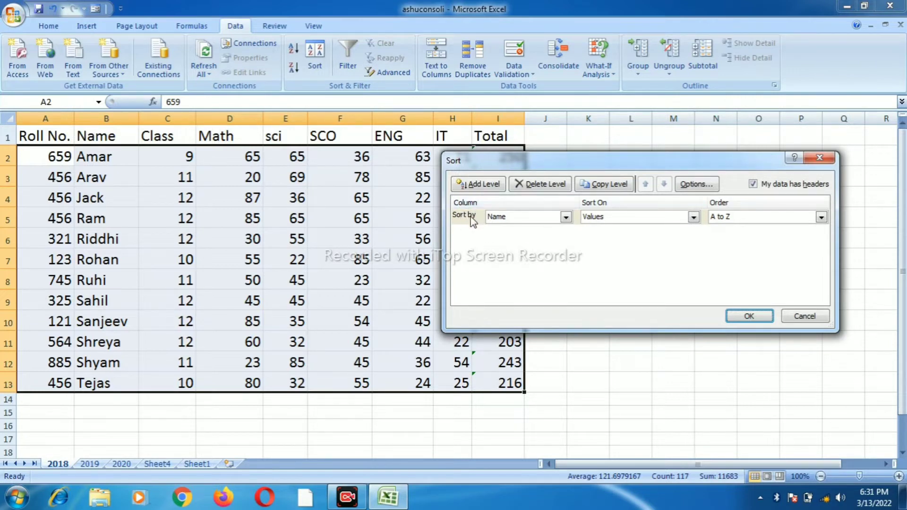
{"action": "left_click", "coordinate": [566, 218]}
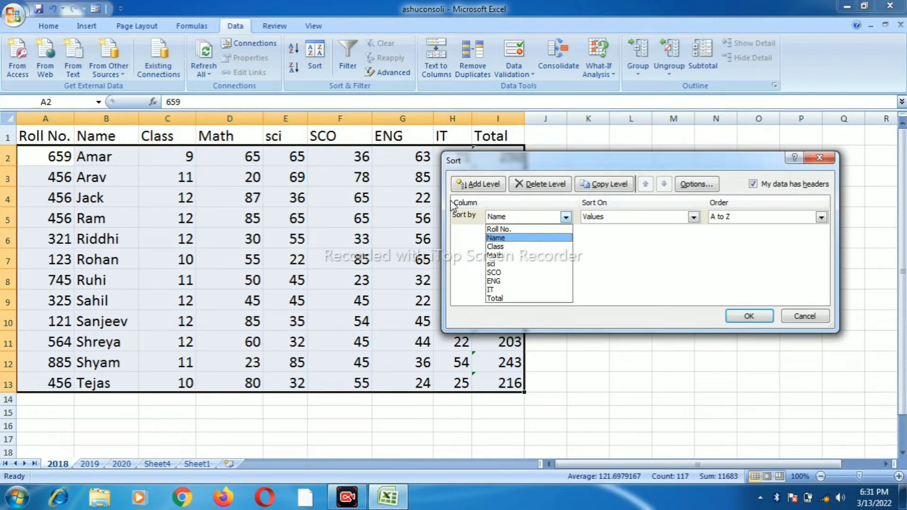
{"action": "left_click", "coordinate": [494, 230]}
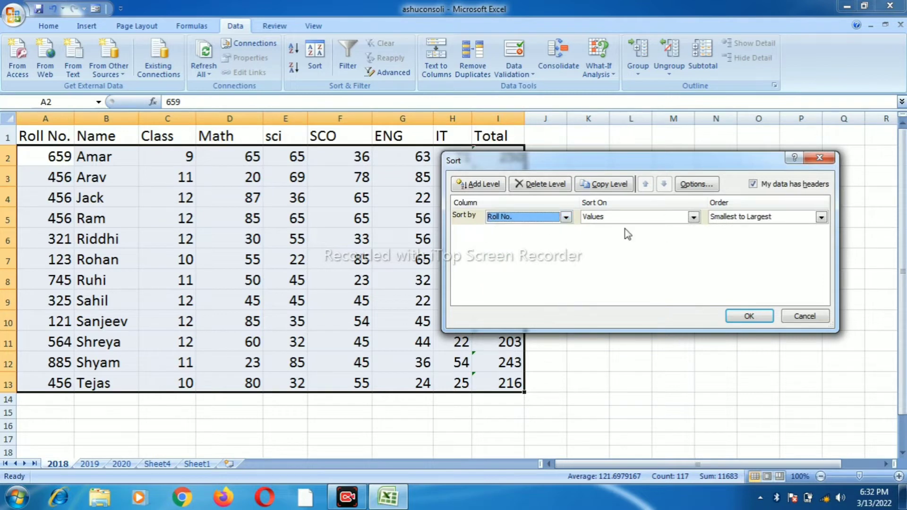
{"action": "left_click", "coordinate": [694, 217]}
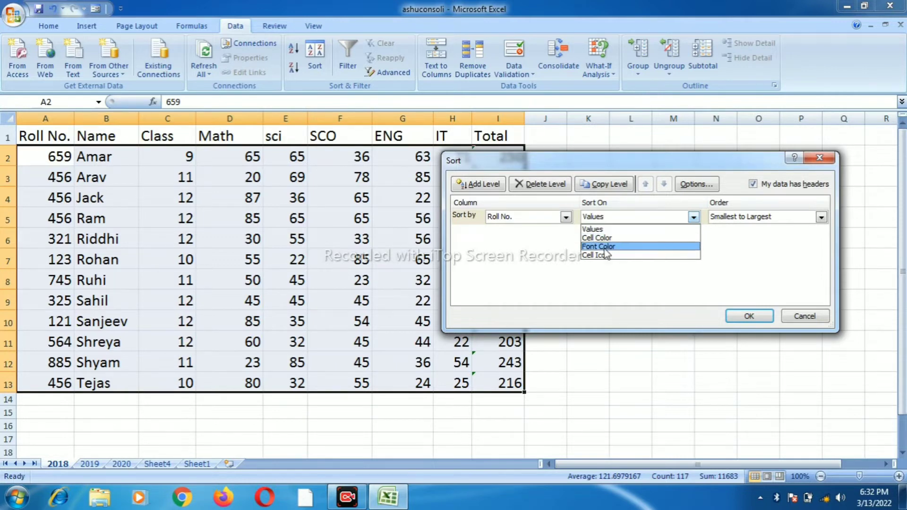
{"action": "left_click", "coordinate": [598, 230]}
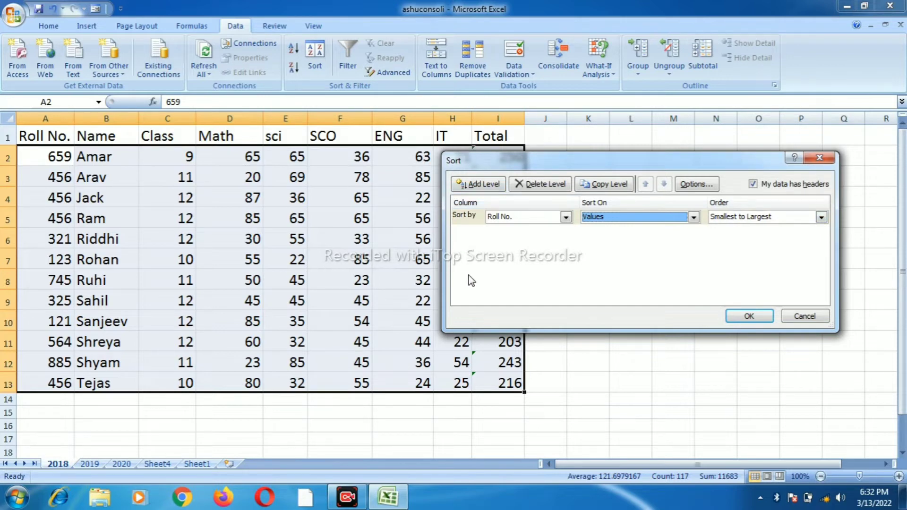
{"action": "left_click", "coordinate": [752, 316]}
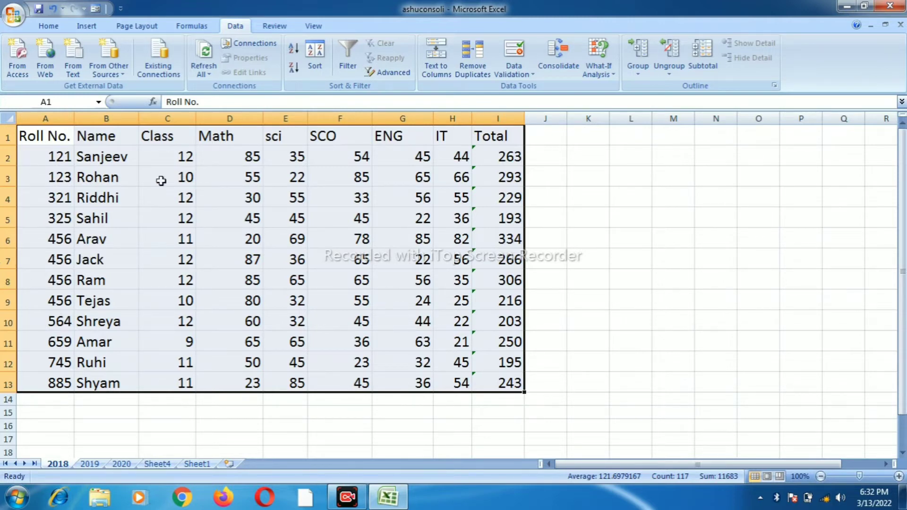
Re-sort the marks table by Roll No. values in Largest to Smallest order.
{"action": "left_click", "coordinate": [313, 65]}
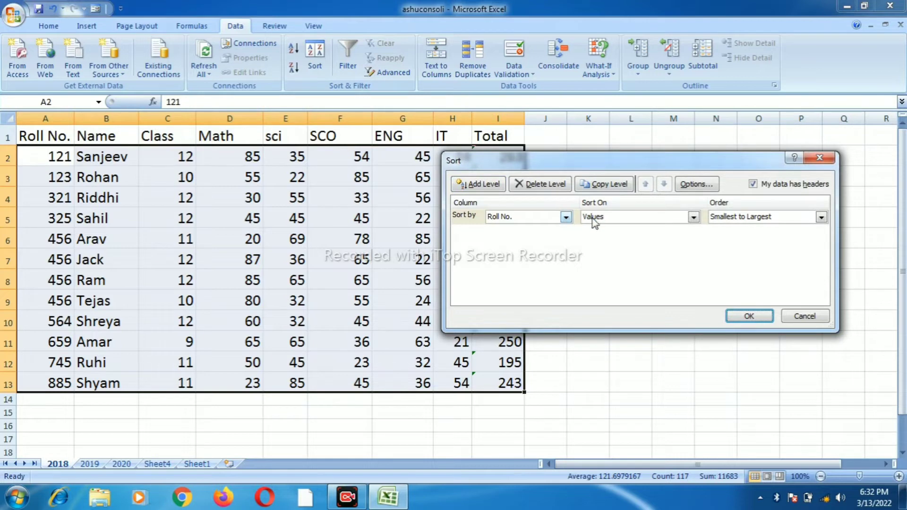
{"action": "left_click", "coordinate": [822, 217]}
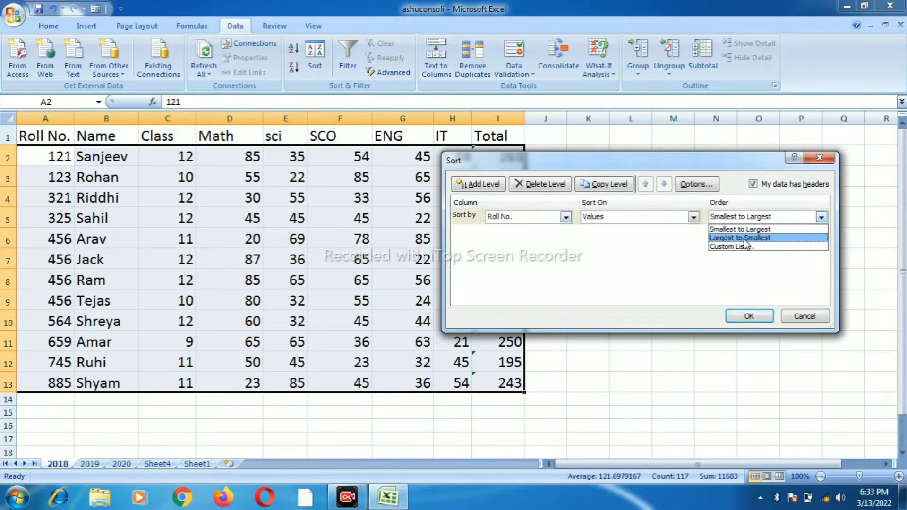
{"action": "left_click", "coordinate": [746, 238]}
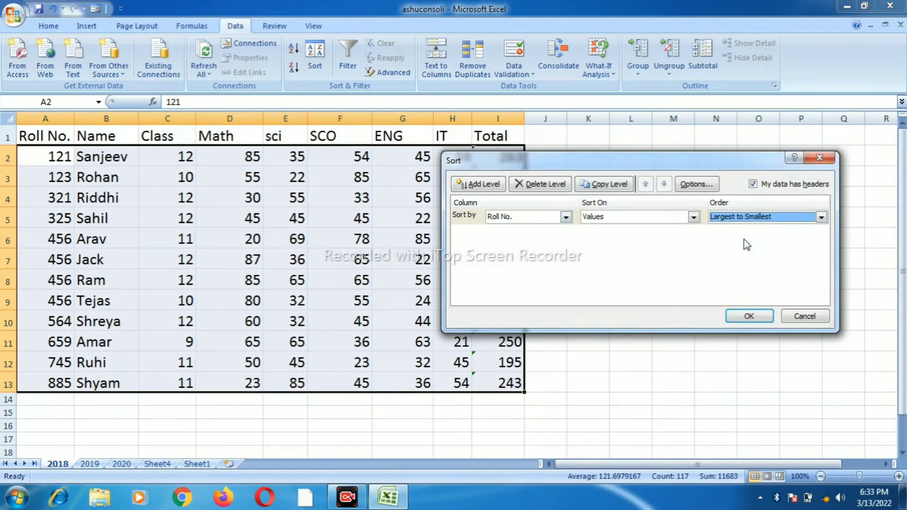
{"action": "left_click", "coordinate": [746, 317]}
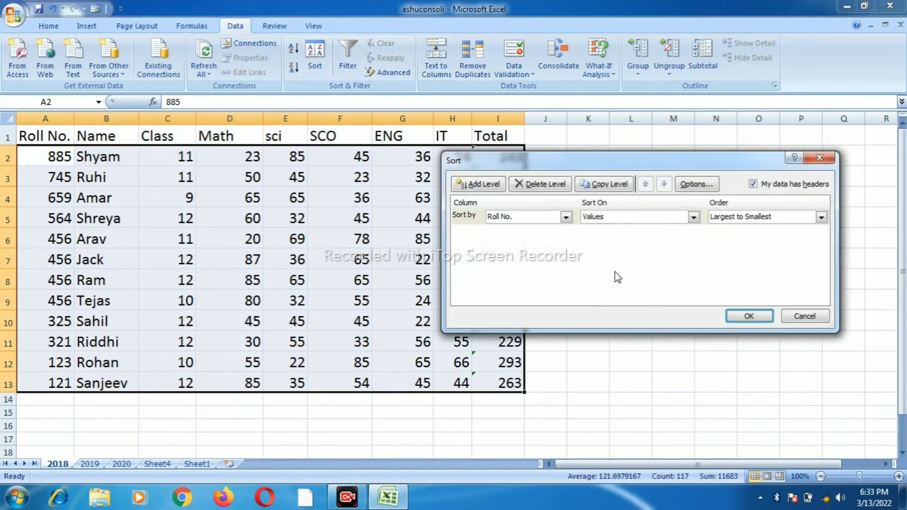
Sort the marks table by the Name column's values in A to Z order, then deselect the table.
{"action": "left_click", "coordinate": [566, 218]}
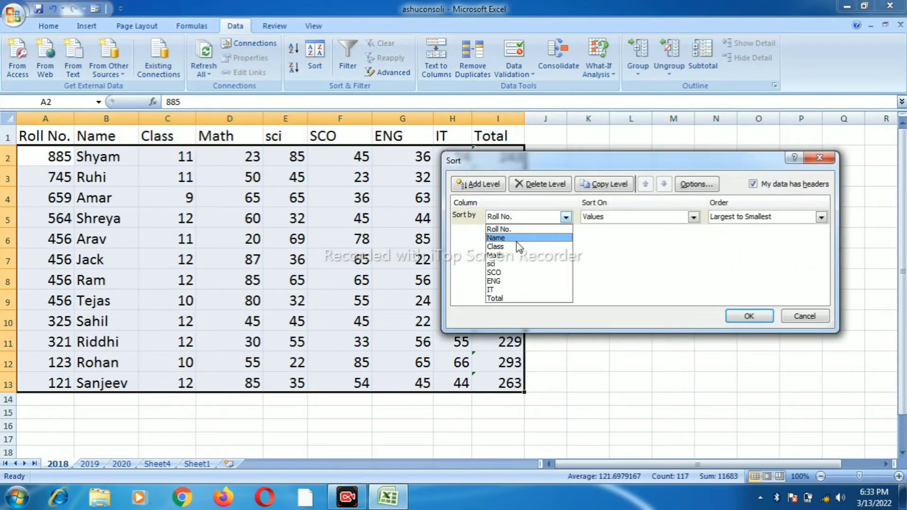
{"action": "left_click", "coordinate": [516, 239]}
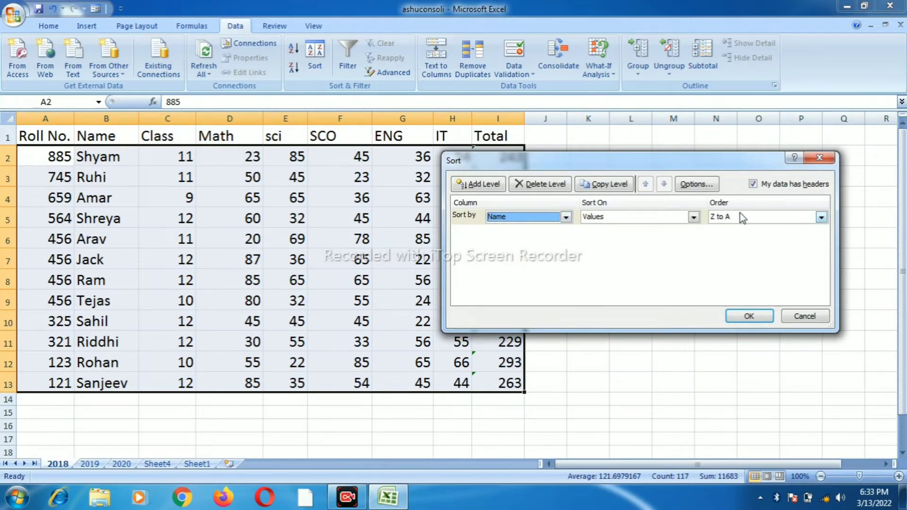
{"action": "left_click", "coordinate": [821, 218]}
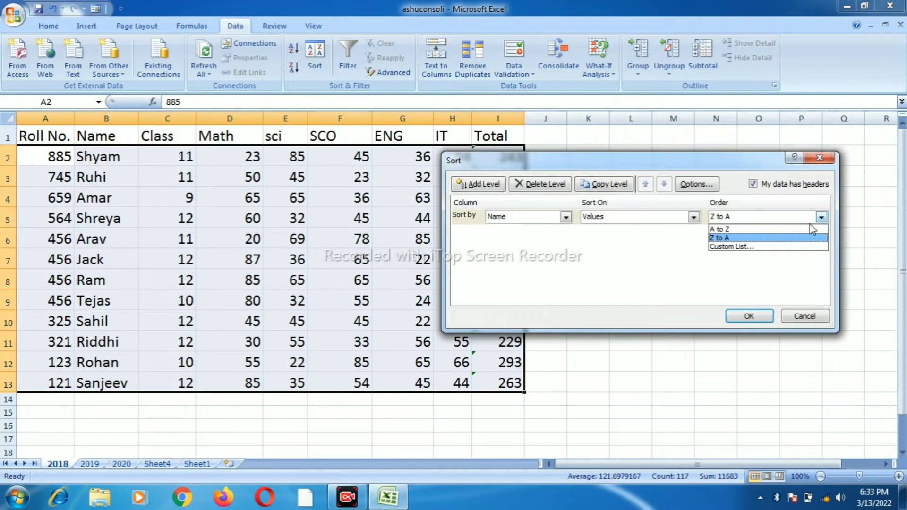
{"action": "left_click", "coordinate": [737, 231]}
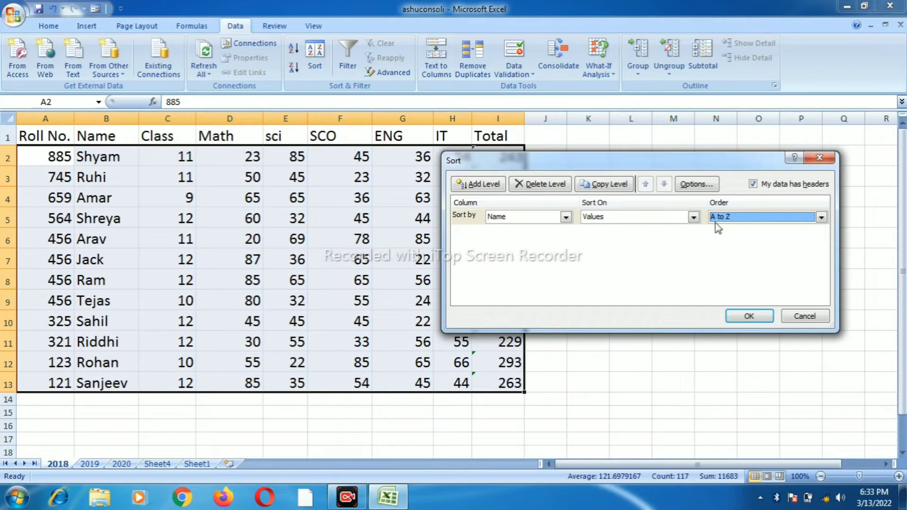
{"action": "left_click", "coordinate": [744, 316]}
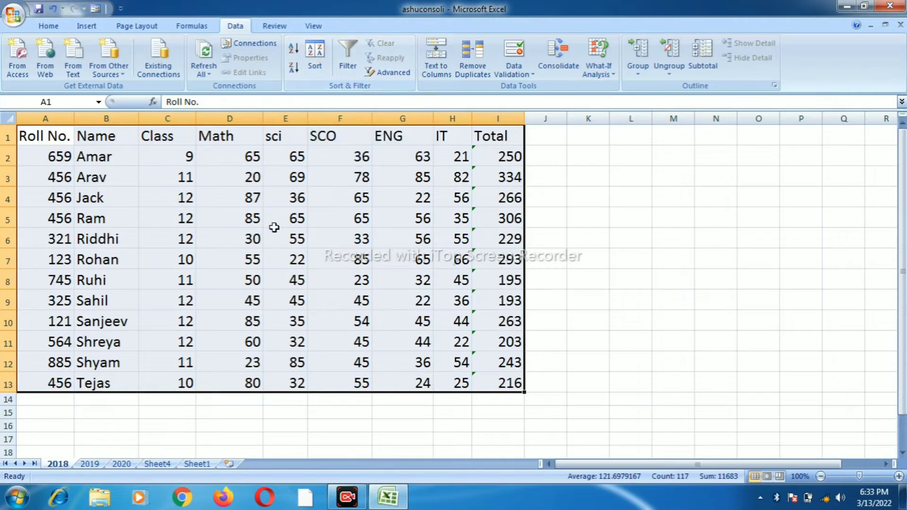
{"action": "left_click", "coordinate": [658, 261]}
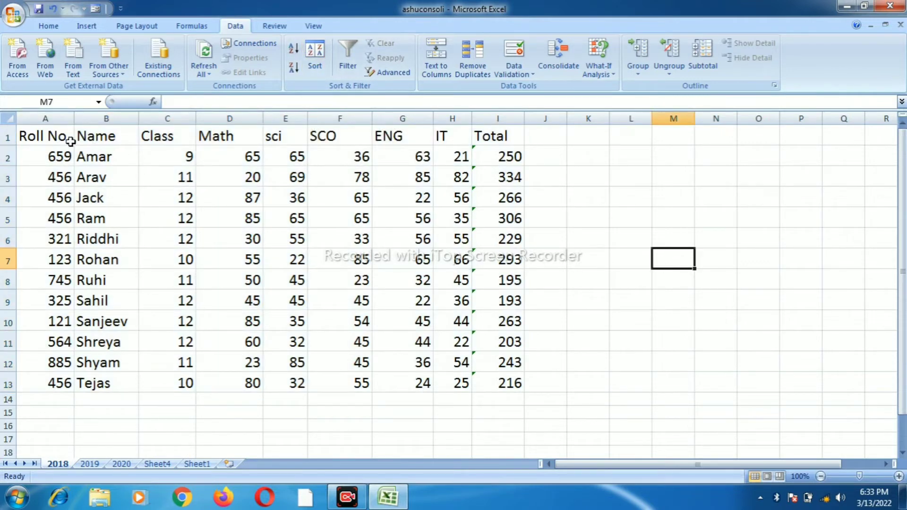
Turn on filtering for the marks table A1:I13 and view the Roll No. column's filter choices.
{"action": "left_click_drag", "start_coordinate": [70, 140], "coordinate": [513, 383]}
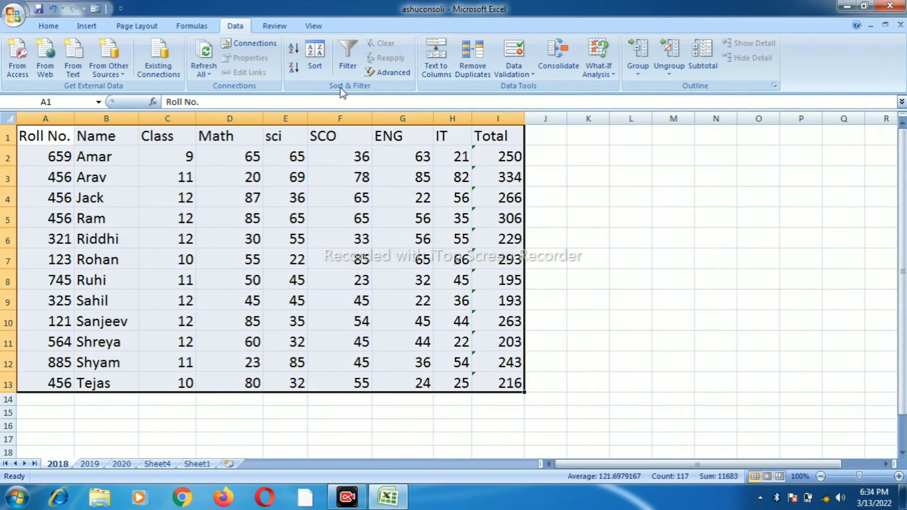
{"action": "left_click", "coordinate": [353, 57]}
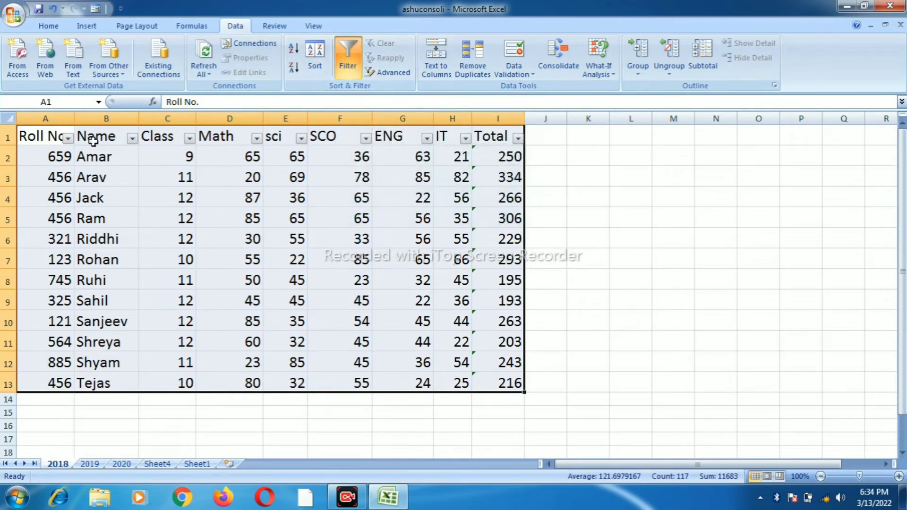
{"action": "left_click", "coordinate": [68, 138]}
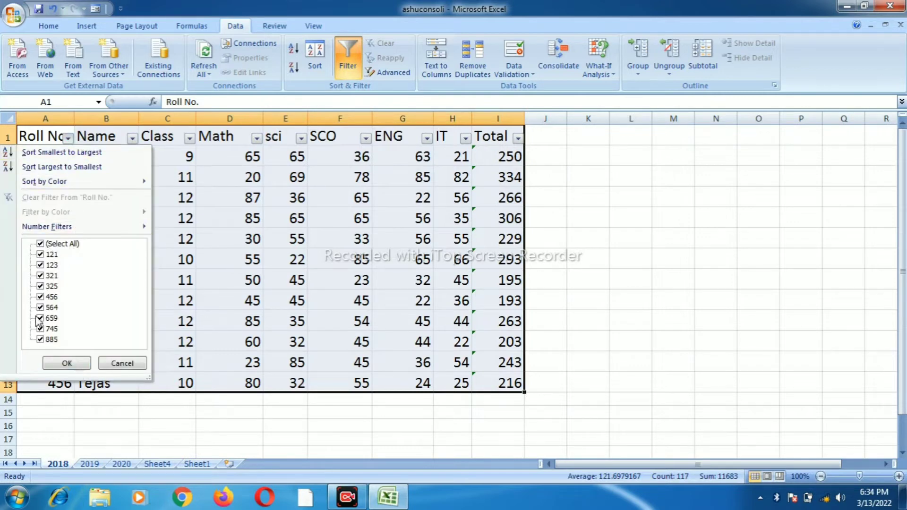
{"action": "left_click", "coordinate": [296, 219]}
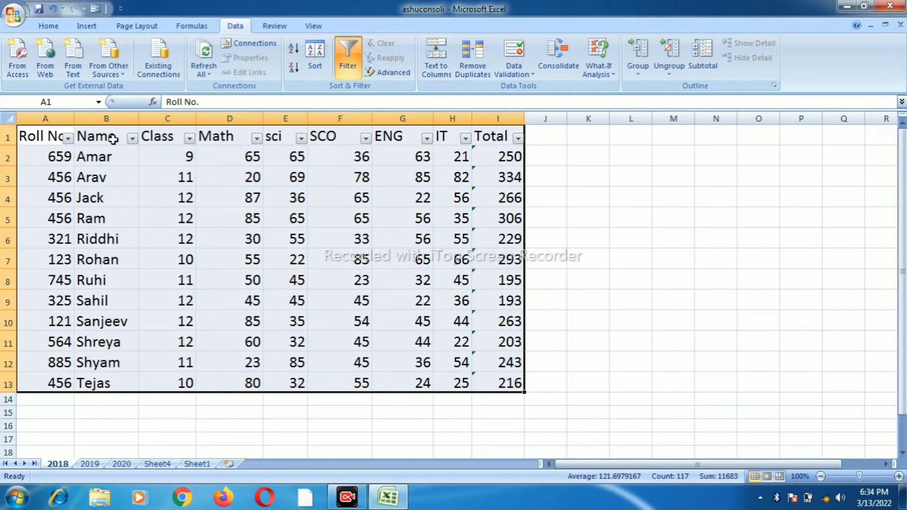
Filter the Name column to show only the first student in the list.
{"action": "left_click", "coordinate": [133, 138]}
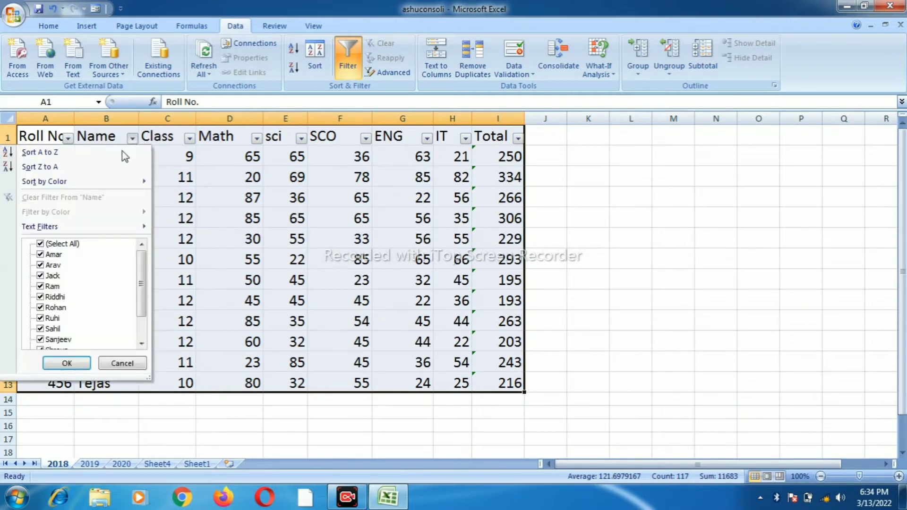
{"action": "left_click", "coordinate": [70, 247]}
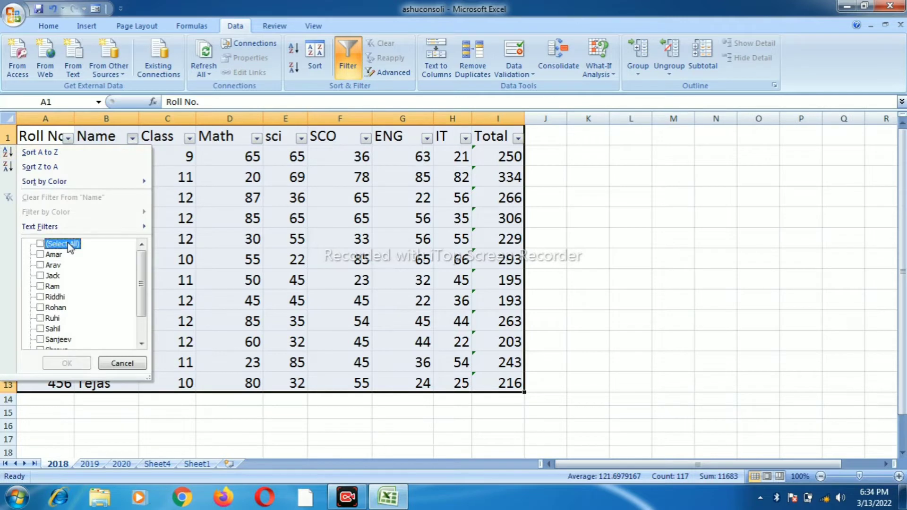
{"action": "left_click", "coordinate": [41, 255]}
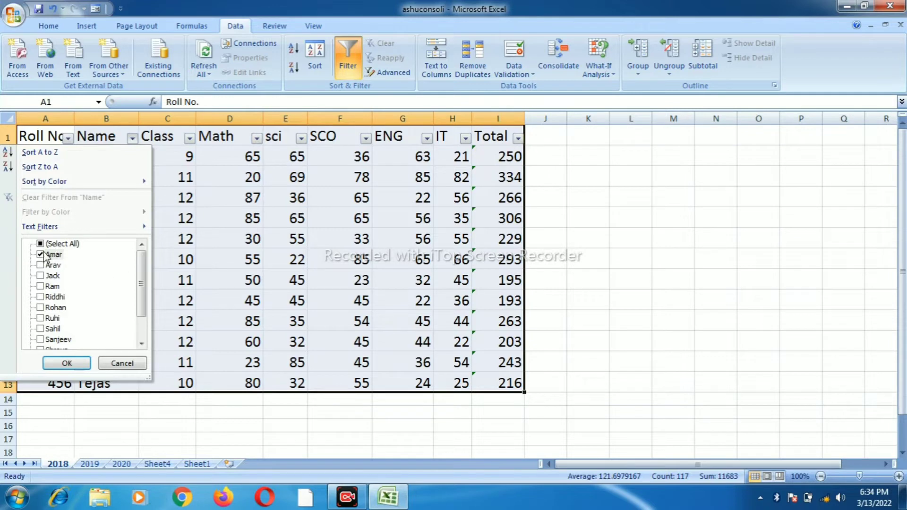
{"action": "left_click", "coordinate": [67, 363]}
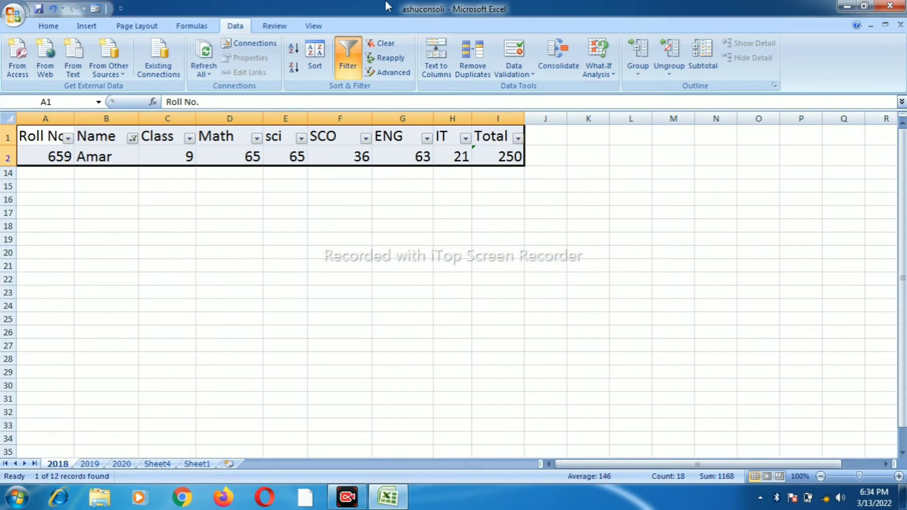
Reselect all names in the Name column's filter to show every student record again.
{"action": "left_click", "coordinate": [134, 139]}
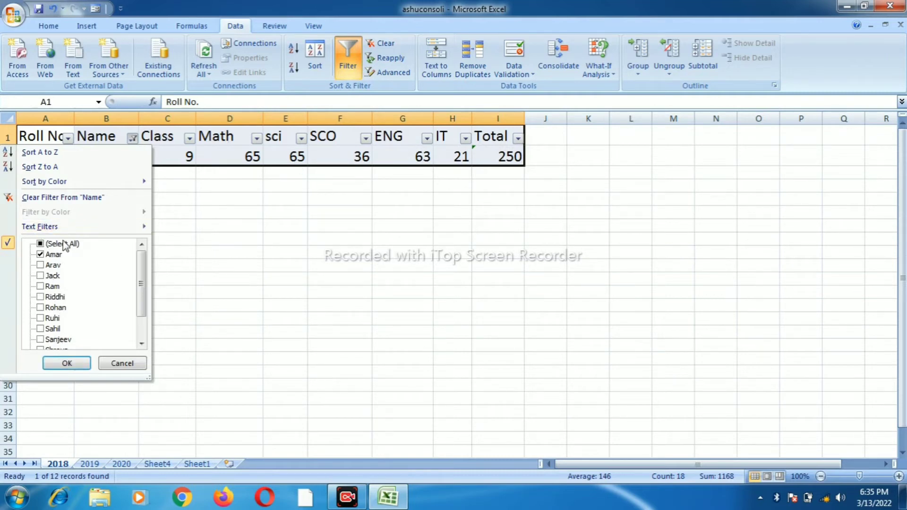
{"action": "left_click", "coordinate": [41, 244]}
{"action": "left_click", "coordinate": [78, 361]}
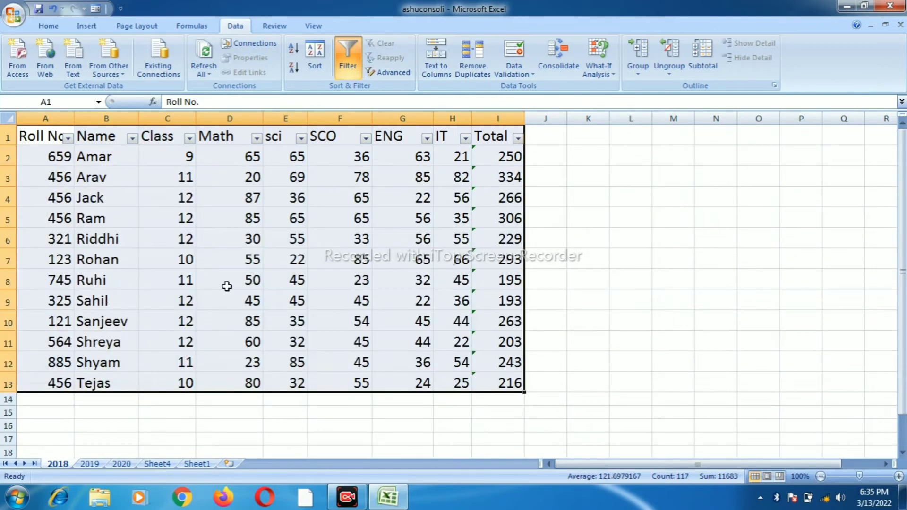
{"action": "left_click", "coordinate": [162, 305]}
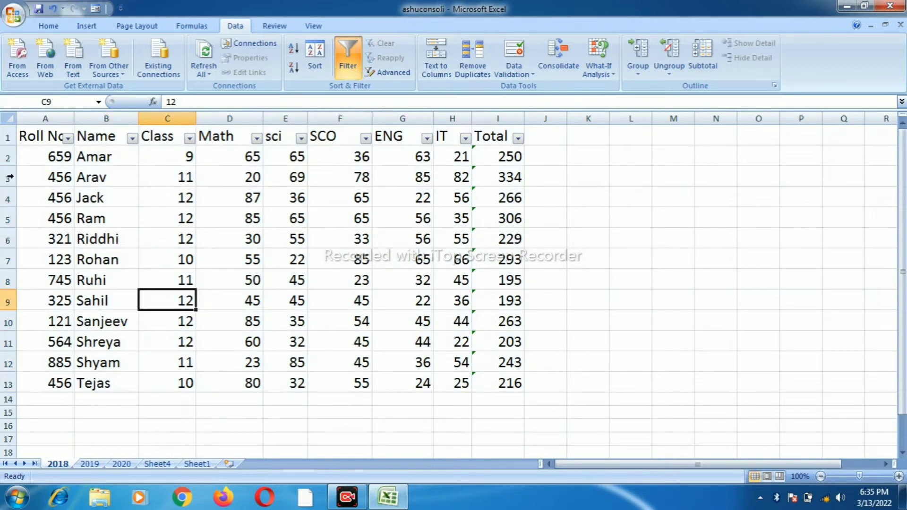
Filter the Roll No. column to show only roll number 564.
{"action": "left_click", "coordinate": [68, 139]}
{"action": "left_click", "coordinate": [51, 244]}
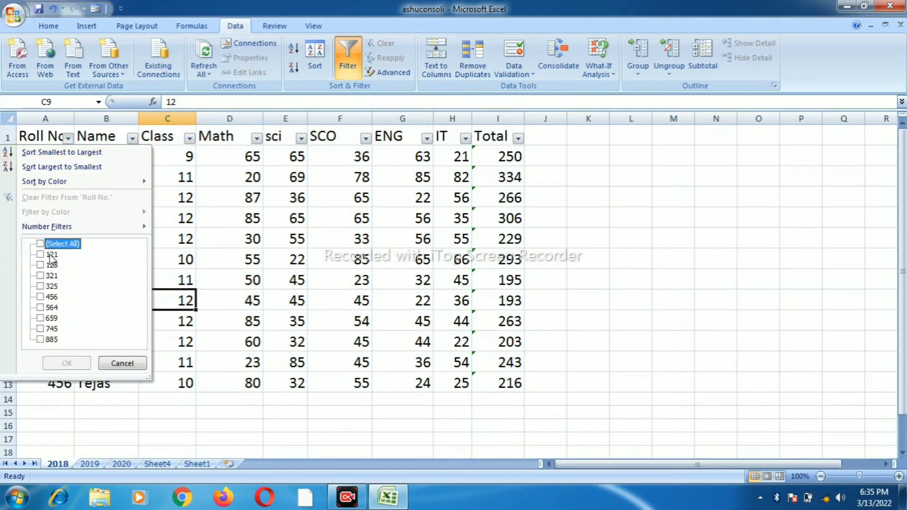
{"action": "left_click", "coordinate": [50, 307]}
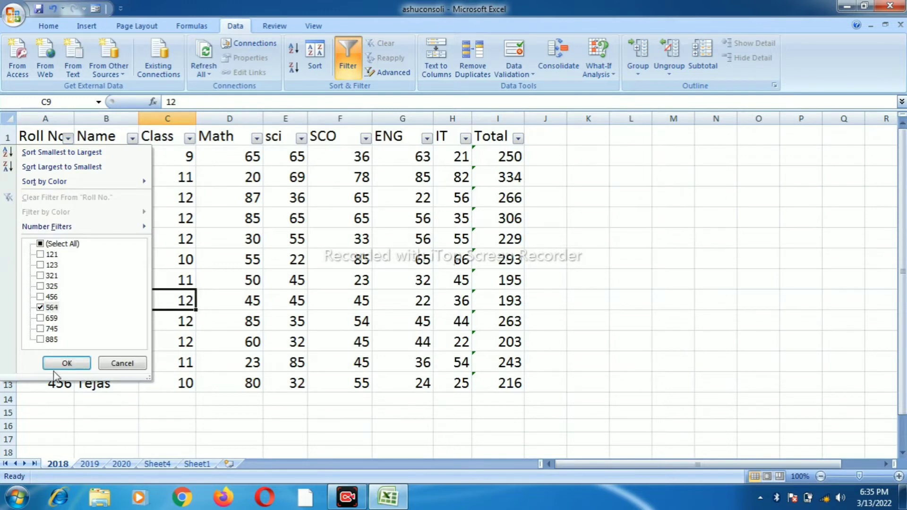
{"action": "left_click", "coordinate": [67, 363]}
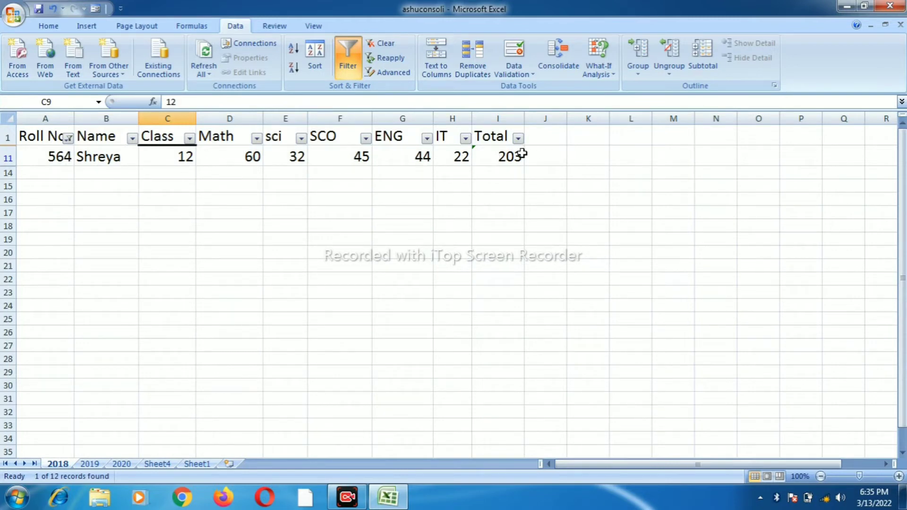
Reselect all roll numbers in the Roll No. filter, and turn off filtering for the marks table A1:I13.
{"action": "left_click", "coordinate": [68, 138]}
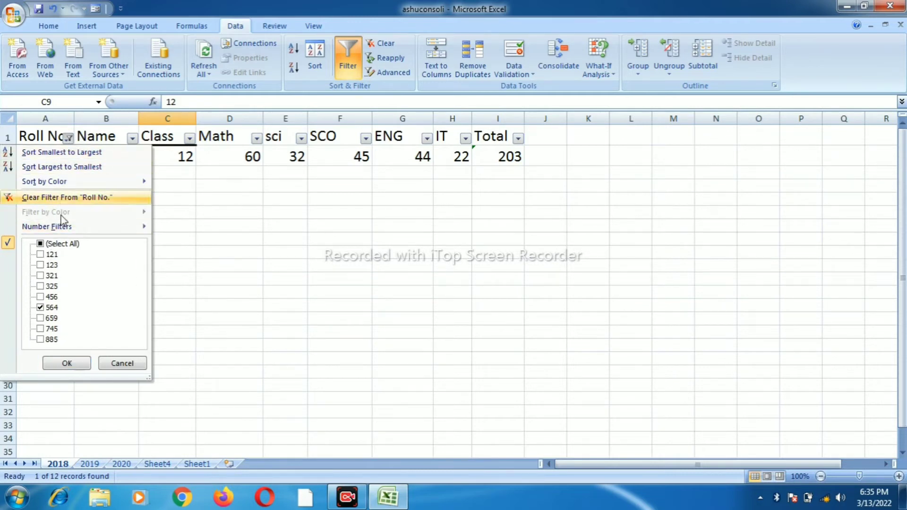
{"action": "left_click", "coordinate": [58, 246]}
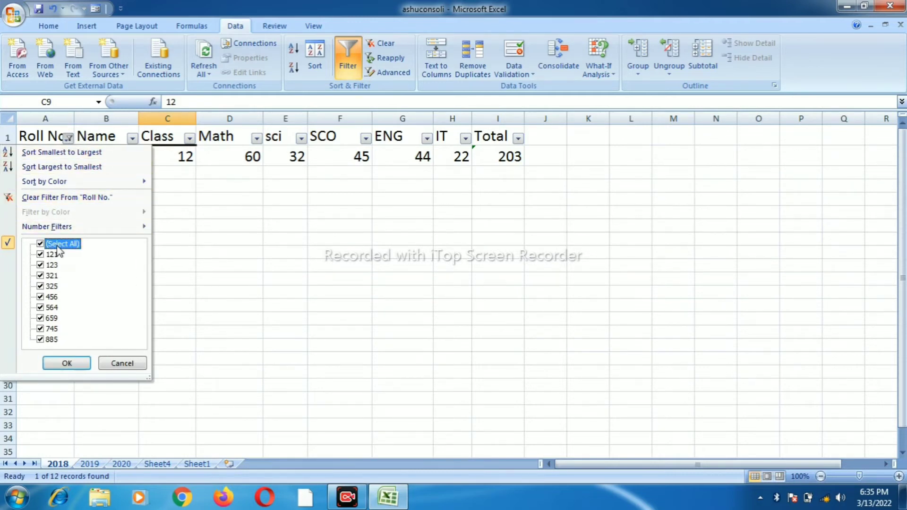
{"action": "left_click", "coordinate": [54, 364]}
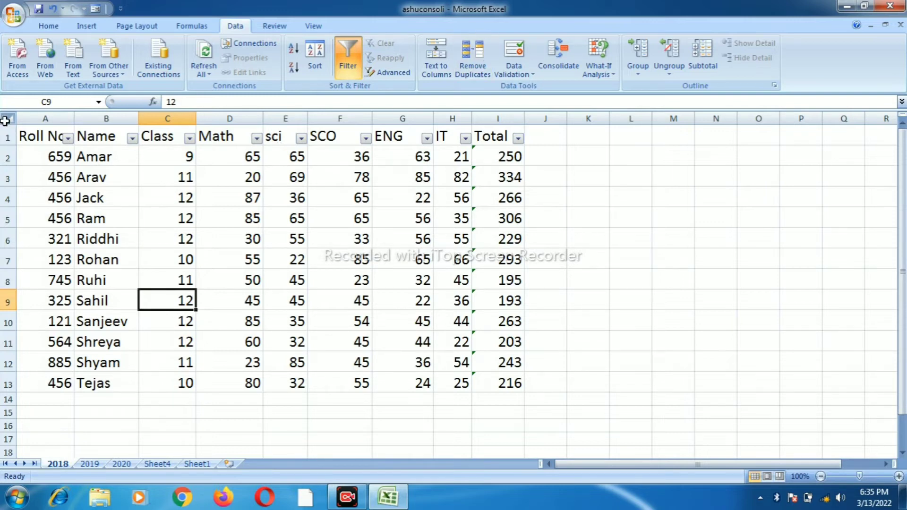
{"action": "left_click_drag", "start_coordinate": [56, 136], "coordinate": [516, 382]}
{"action": "left_click", "coordinate": [358, 63]}
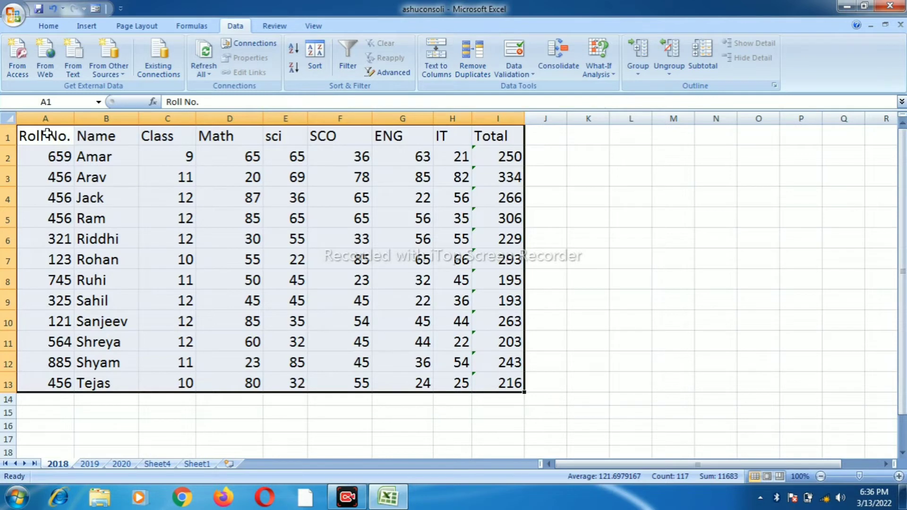
Copy the header row A1:I1 and paste it below the table at A16 and again at A19.
{"action": "left_click_drag", "start_coordinate": [51, 135], "coordinate": [477, 127]}
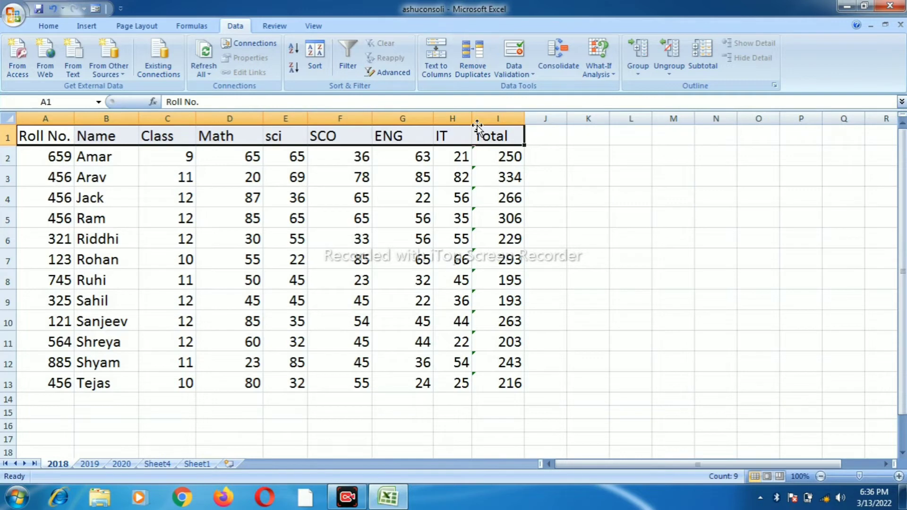
{"action": "key", "text": "ctrl+c"}
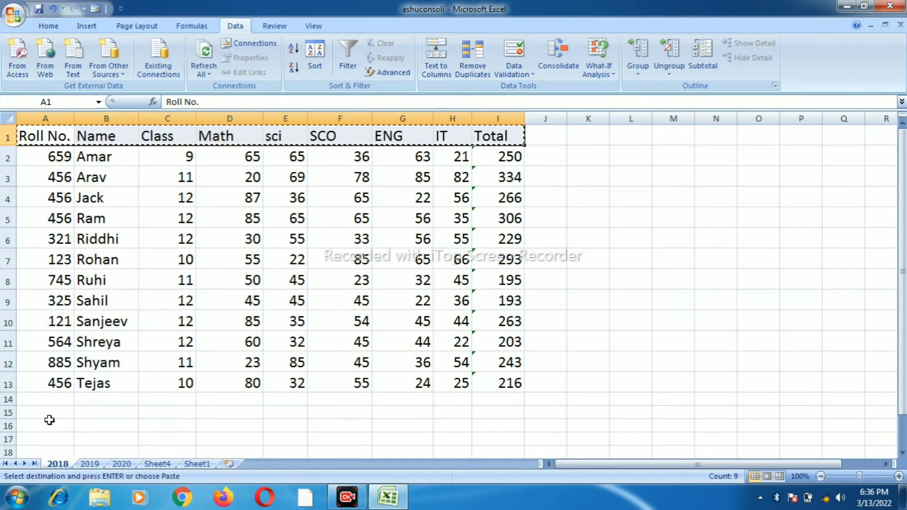
{"action": "left_click", "coordinate": [31, 428]}
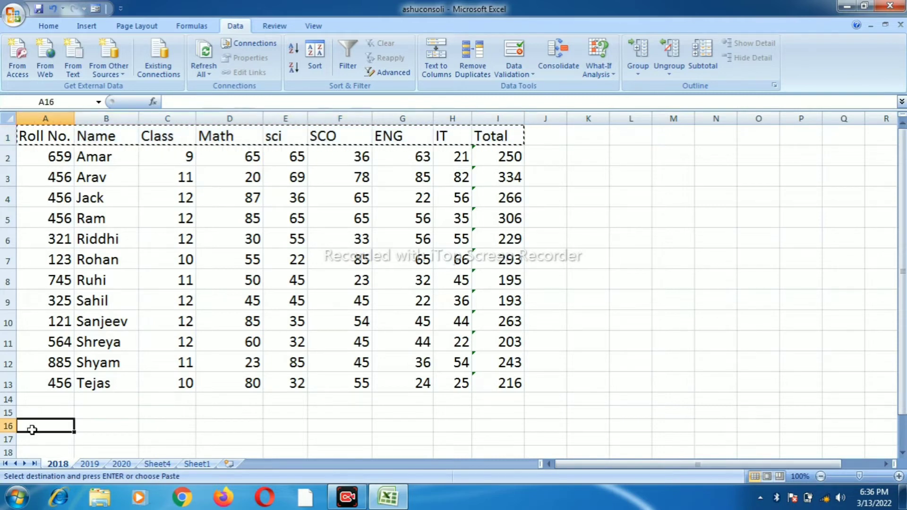
{"action": "key", "text": "ctrl+v"}
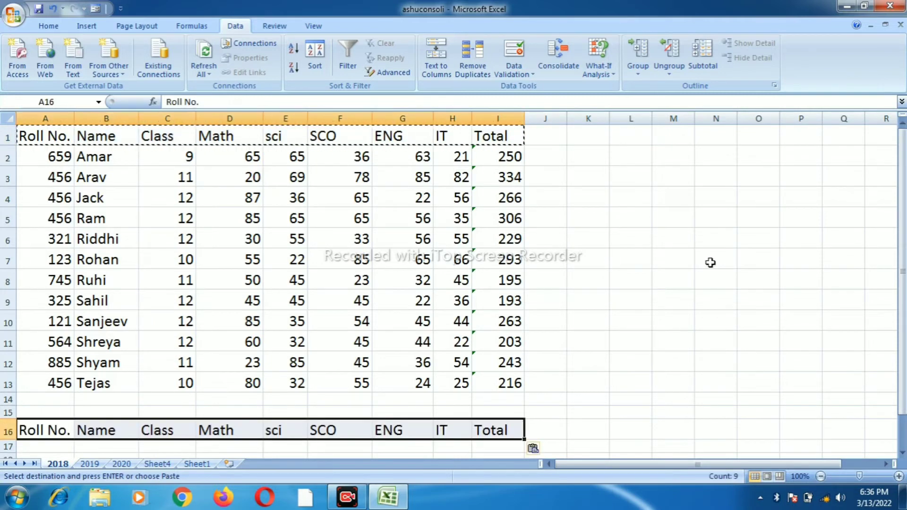
{"action": "left_click_drag", "start_coordinate": [902, 232], "coordinate": [903, 264]}
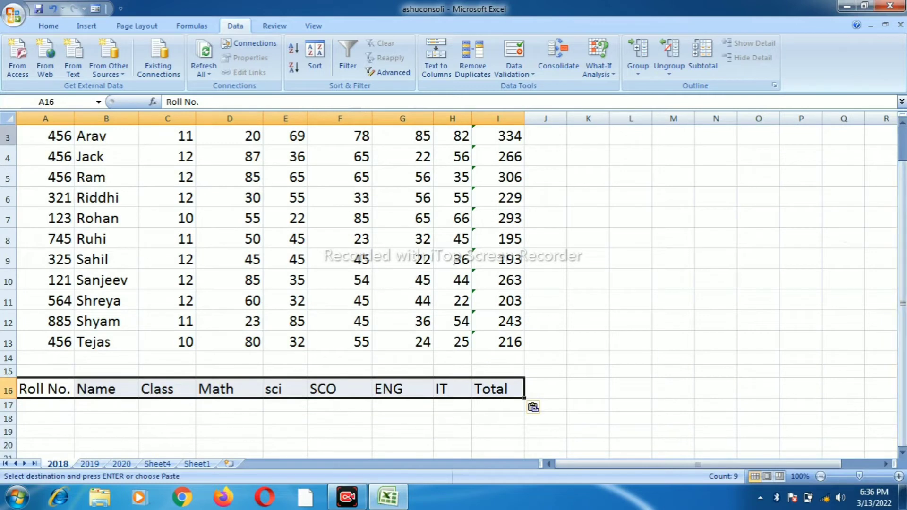
{"action": "left_click", "coordinate": [43, 432]}
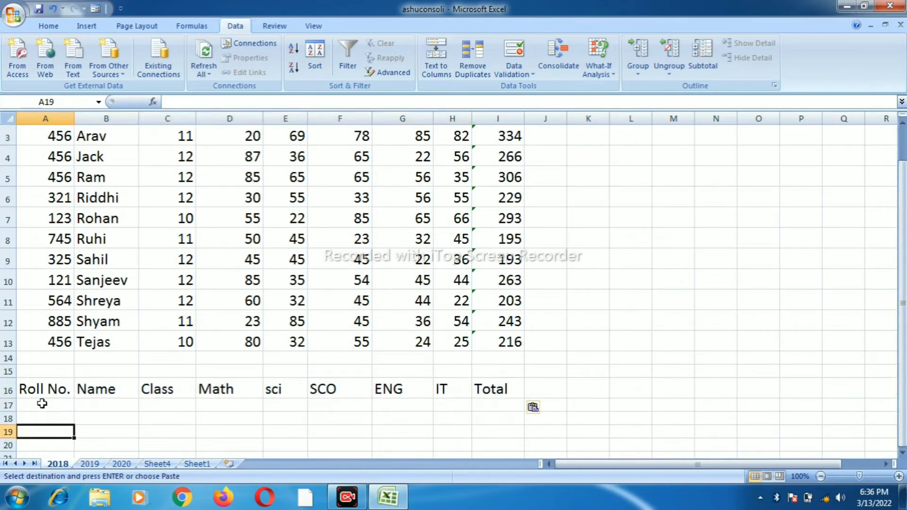
{"action": "key", "text": "ctrl+v"}
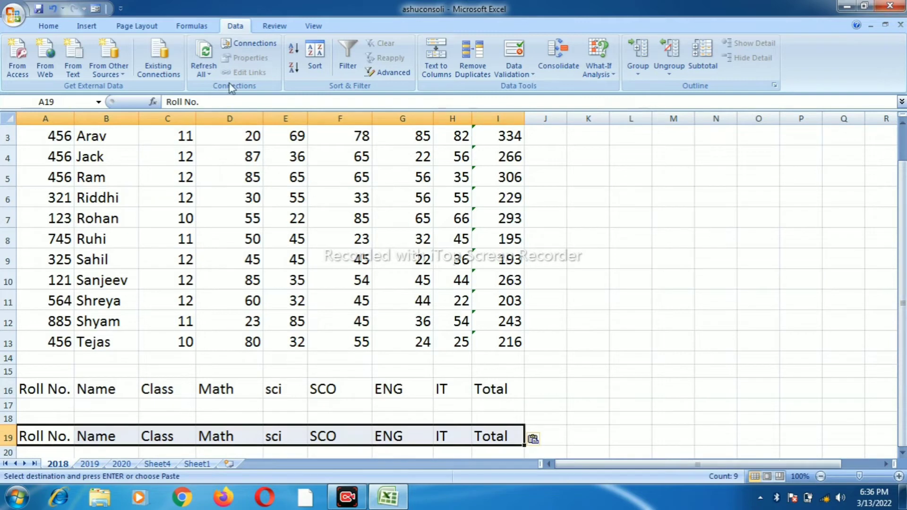
Enter the criterion >11 in cell C17 under the copied Class header.
{"action": "left_click_drag", "start_coordinate": [903, 210], "coordinate": [903, 196]}
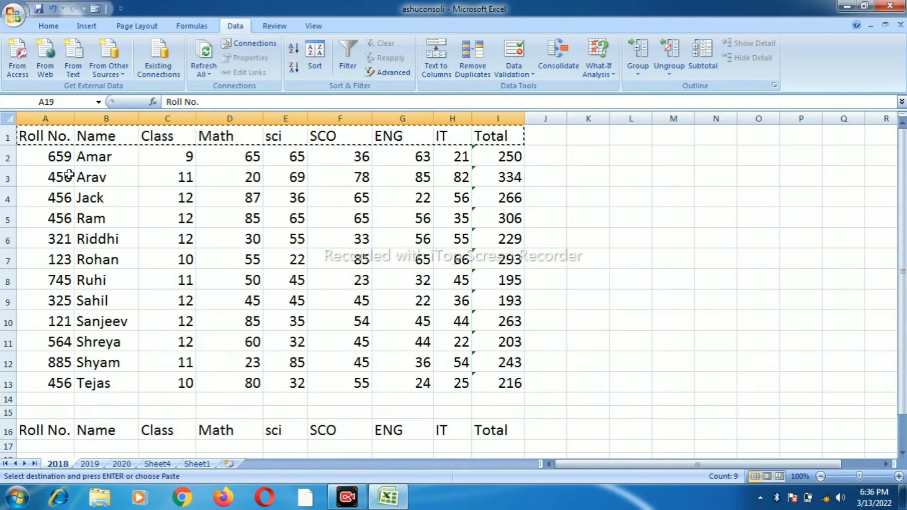
{"action": "left_click", "coordinate": [178, 446]}
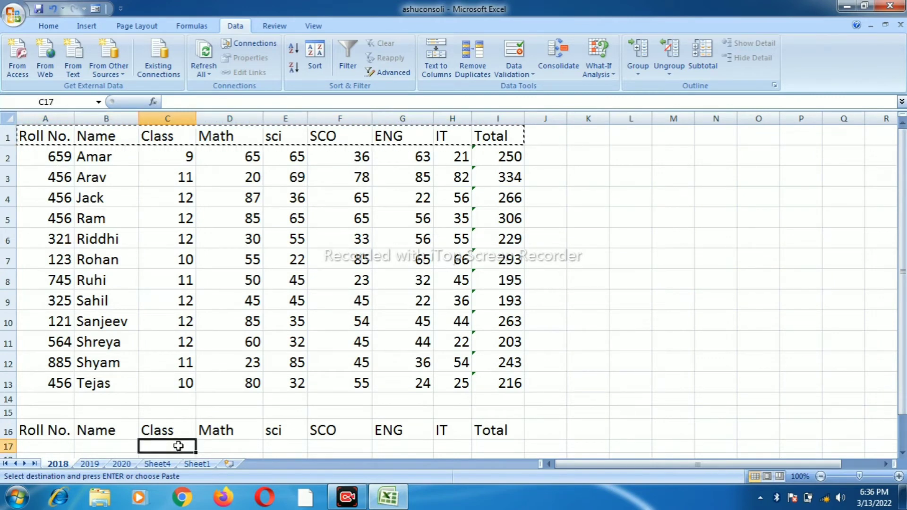
{"action": "type", "text": ">11"}
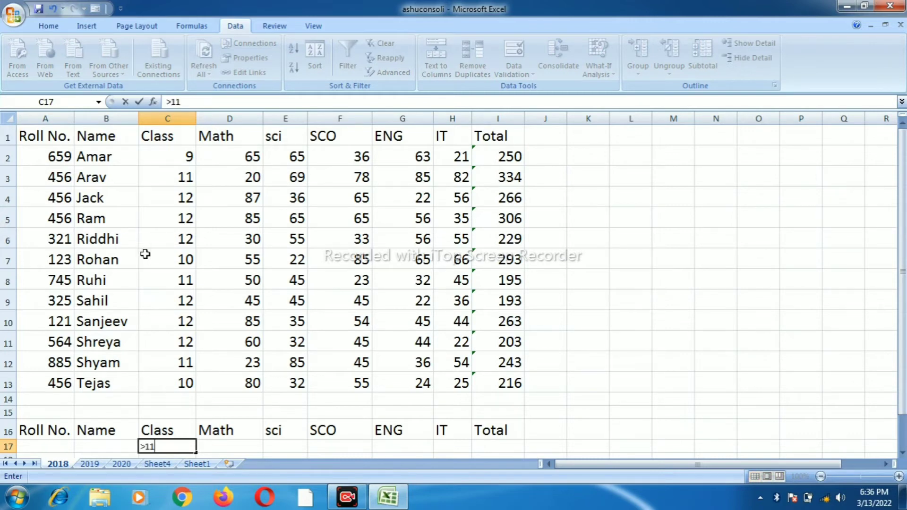
{"action": "left_click_drag", "start_coordinate": [905, 174], "coordinate": [905, 182]}
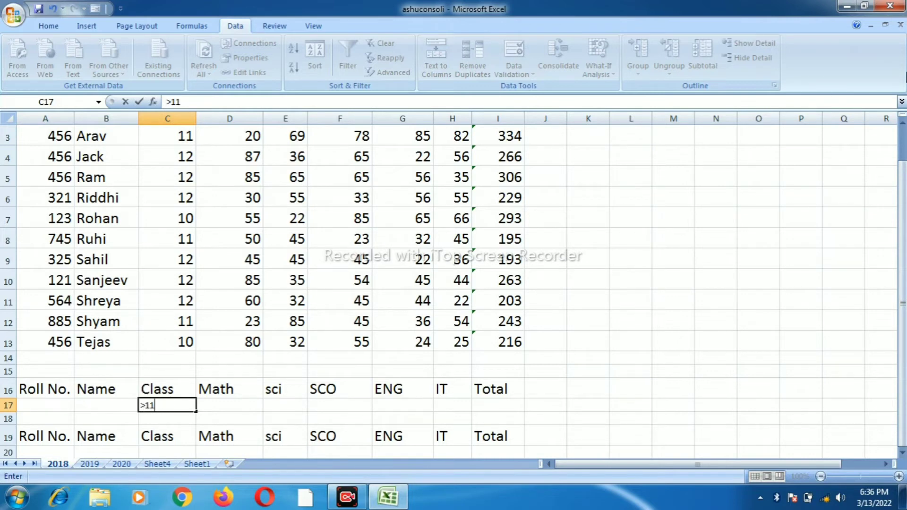
{"action": "left_click_drag", "start_coordinate": [903, 142], "coordinate": [903, 126]}
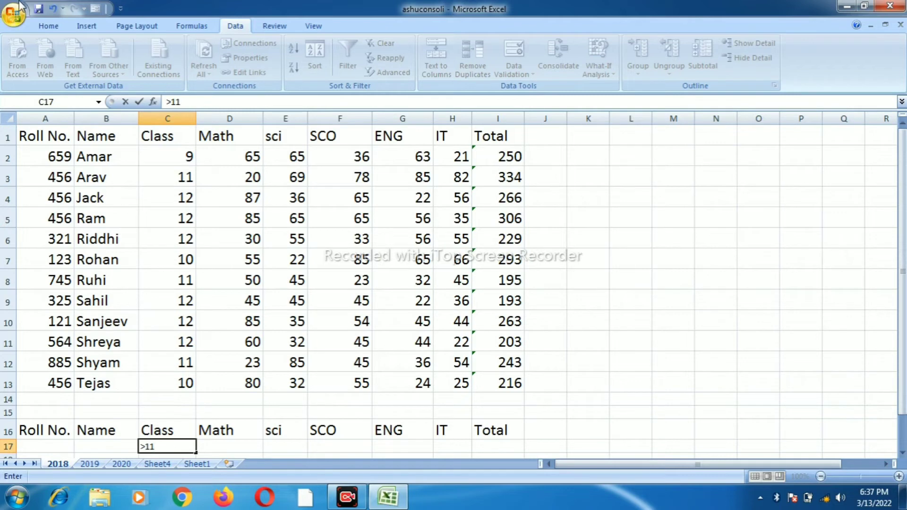
{"action": "left_click", "coordinate": [170, 195]}
{"action": "double_click", "coordinate": [171, 195]}
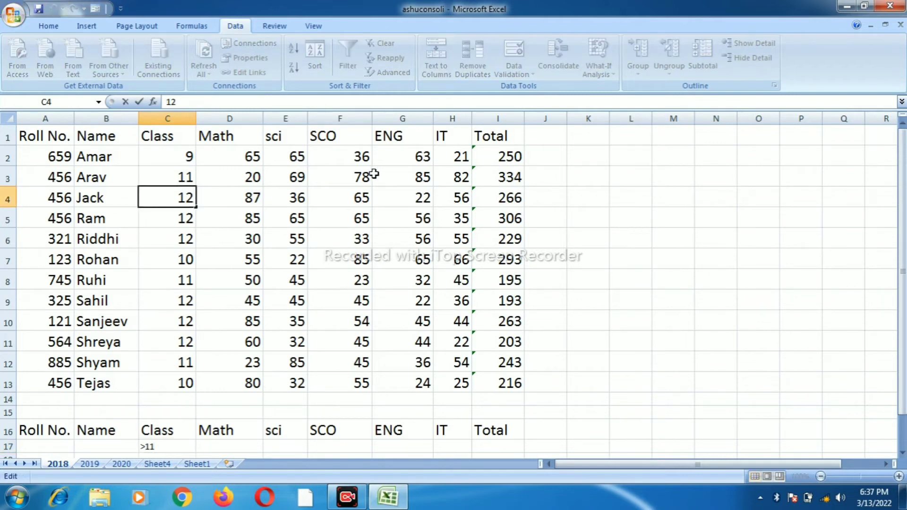
{"action": "left_click", "coordinate": [124, 173]}
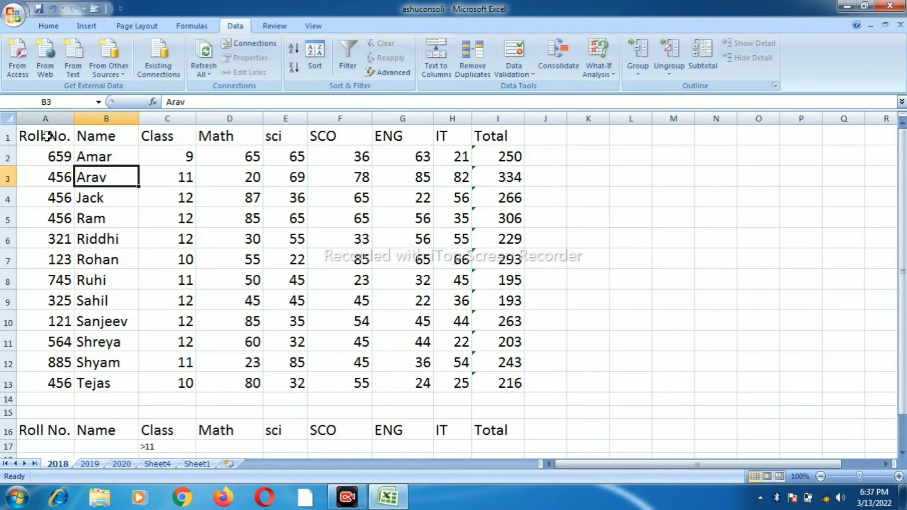
Set up an Advanced Filter with list range A1:I13 and criteria range A16:I17.
{"action": "left_click_drag", "start_coordinate": [45, 137], "coordinate": [520, 380]}
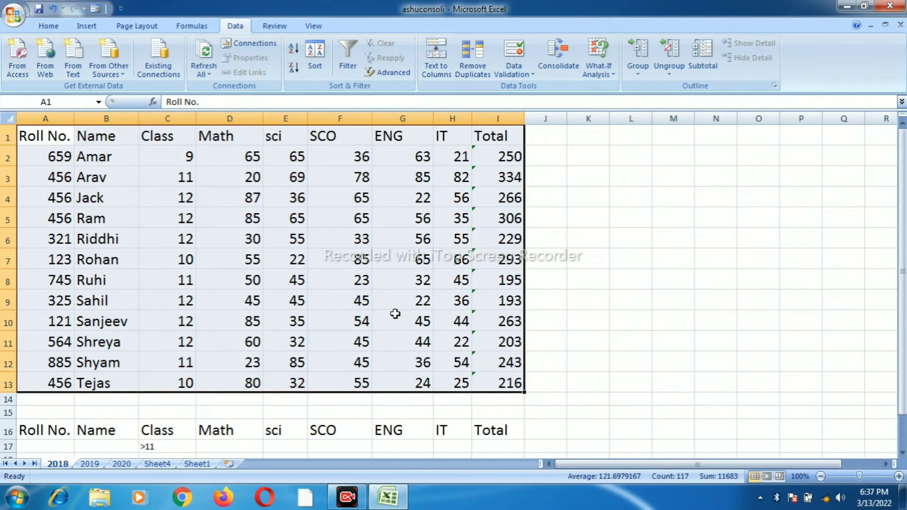
{"action": "left_click", "coordinate": [384, 74]}
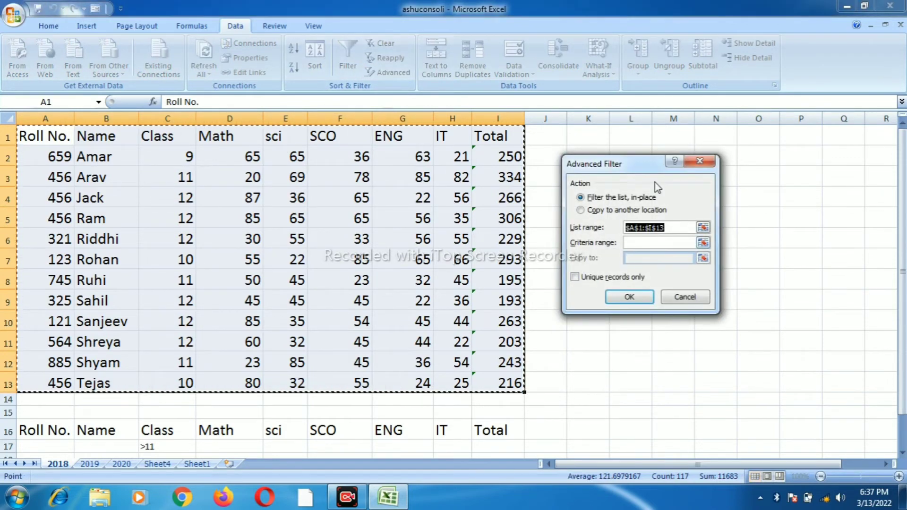
{"action": "left_click_drag", "start_coordinate": [651, 169], "coordinate": [629, 43]}
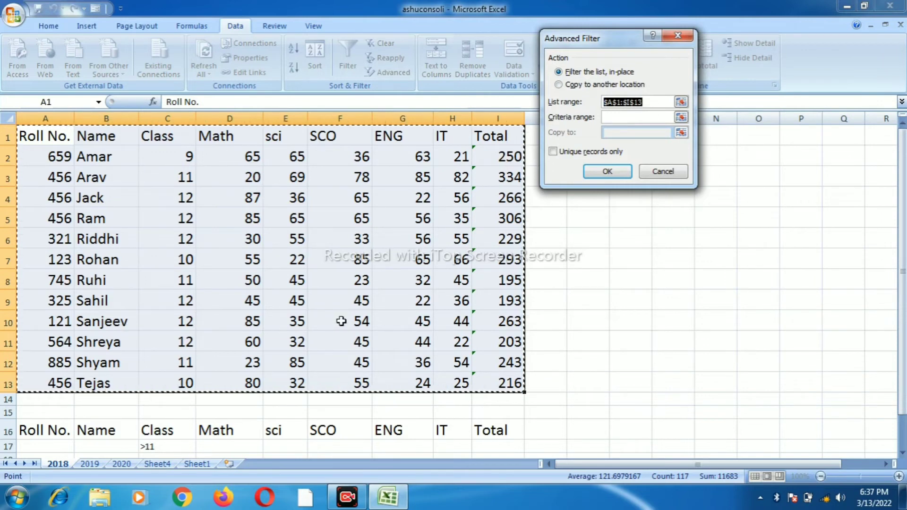
{"action": "left_click", "coordinate": [610, 118]}
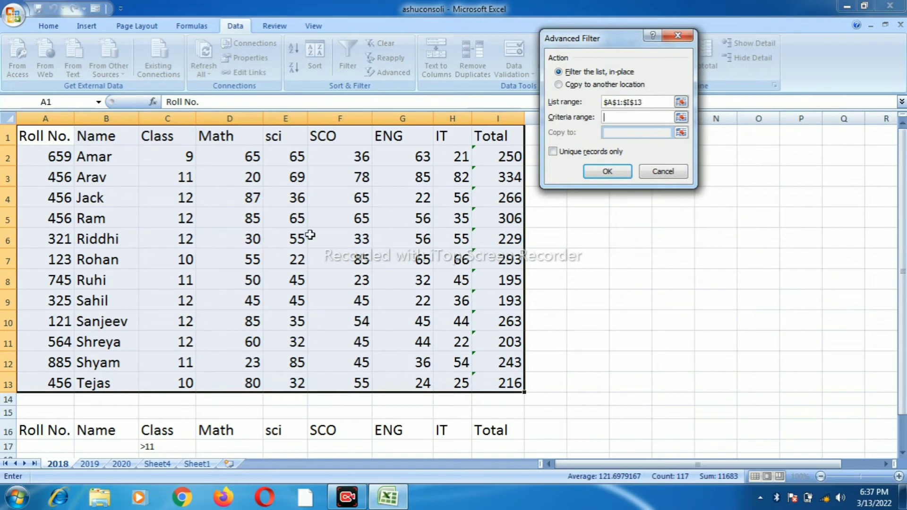
{"action": "left_click", "coordinate": [51, 431]}
{"action": "left_click_drag", "start_coordinate": [81, 447], "coordinate": [479, 447]}
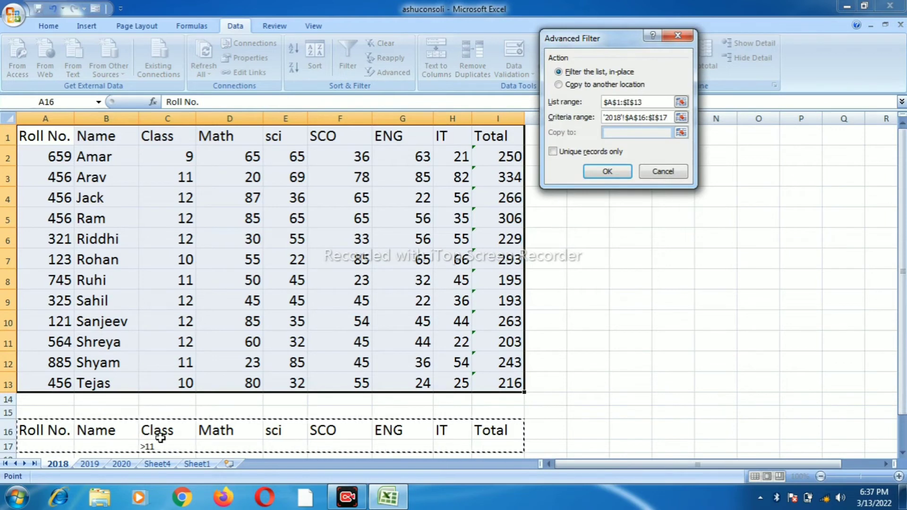
Set the Advanced Filter to copy its results to another location, A19:I35, and run it.
{"action": "left_click", "coordinate": [587, 85]}
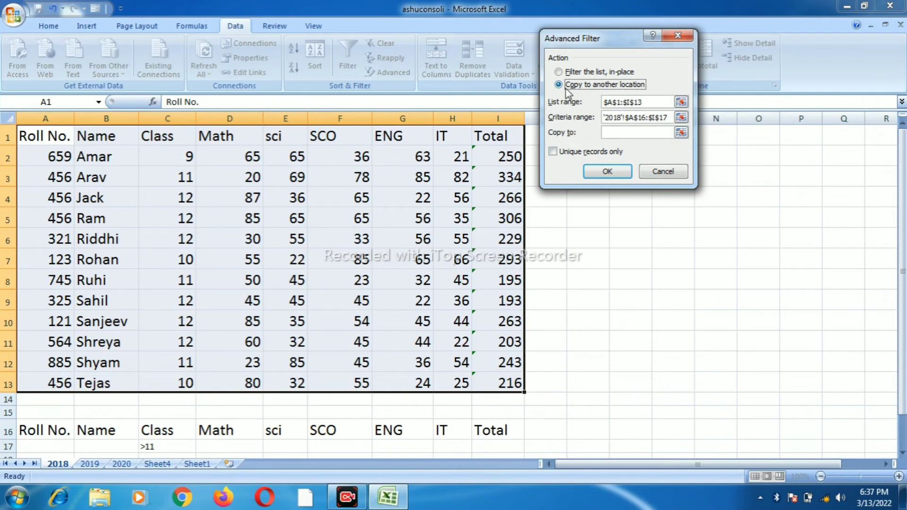
{"action": "left_click", "coordinate": [613, 133]}
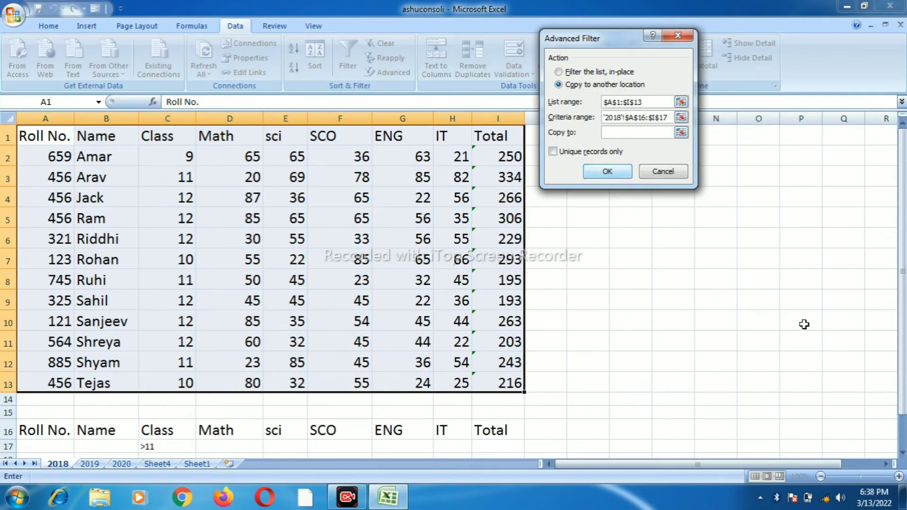
{"action": "left_click_drag", "start_coordinate": [903, 345], "coordinate": [902, 355]}
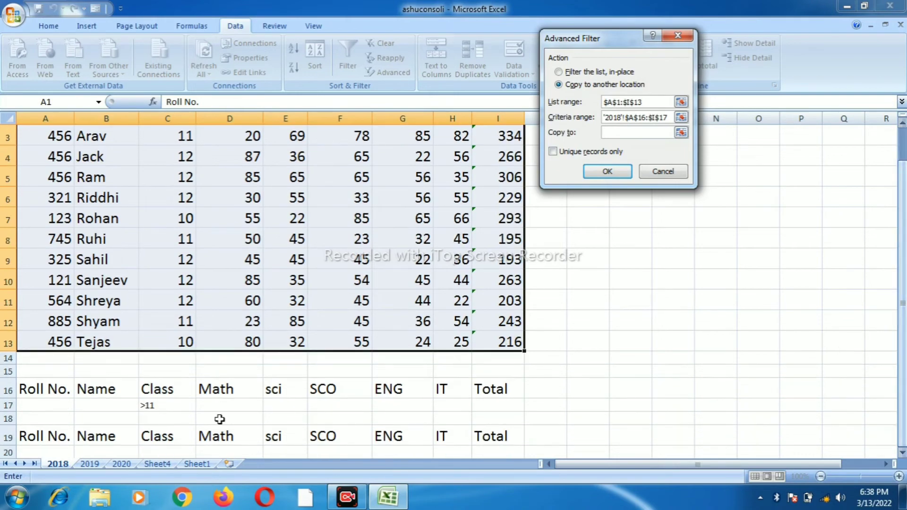
{"action": "left_click", "coordinate": [63, 444]}
{"action": "left_click_drag", "start_coordinate": [62, 448], "coordinate": [483, 365]}
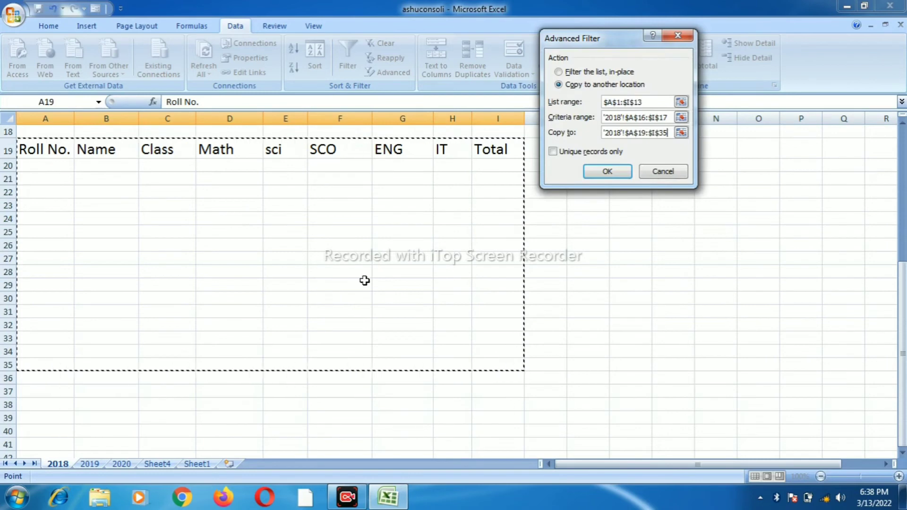
{"action": "left_click", "coordinate": [601, 170]}
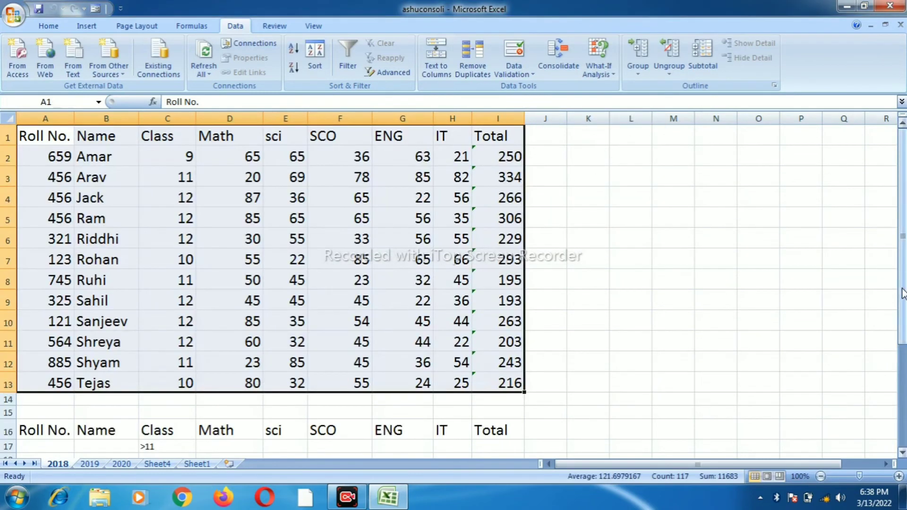
Delete the >11 criterion from cell C17 under the Class header.
{"action": "left_click_drag", "start_coordinate": [903, 293], "coordinate": [902, 396]}
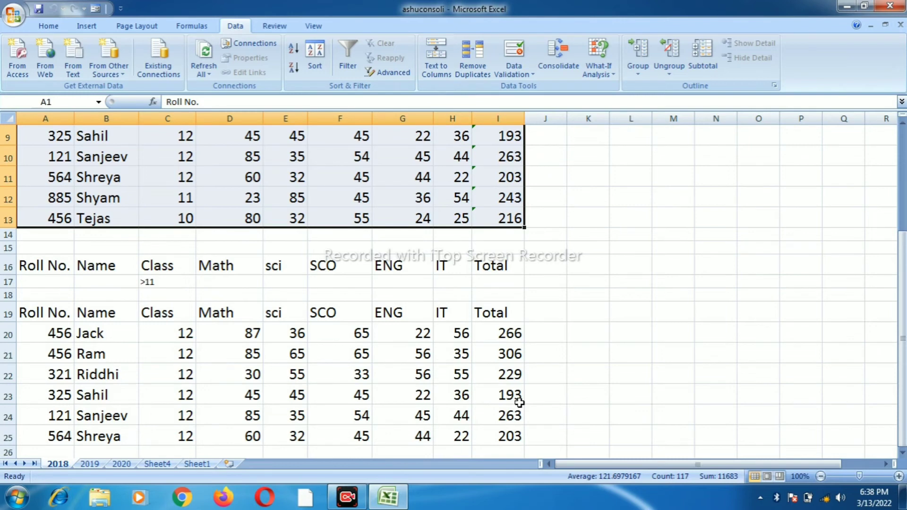
{"action": "left_click", "coordinate": [177, 283]}
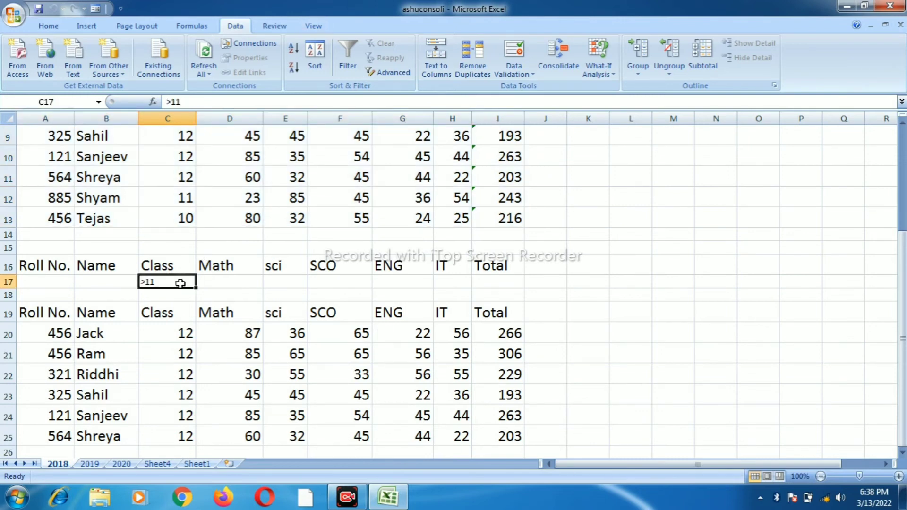
{"action": "key", "text": "Delete"}
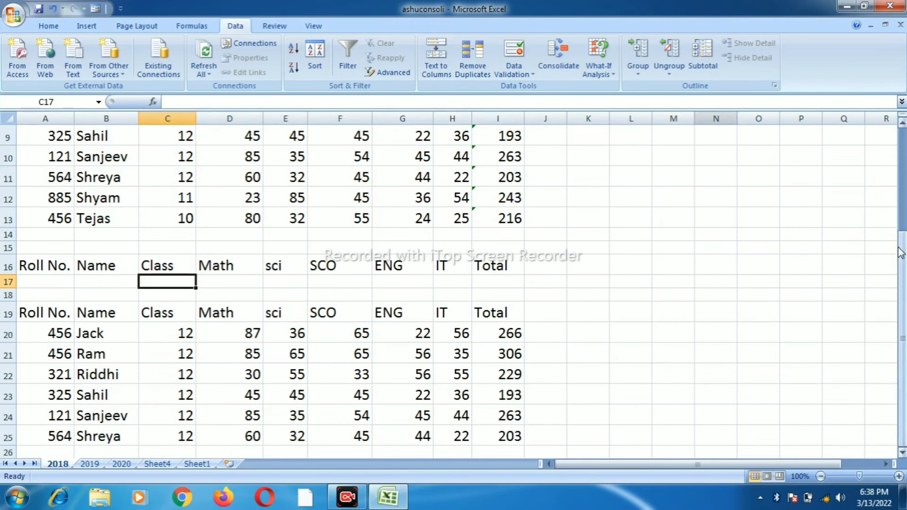
Enter the criterion >600 at font size 20 in cell A17 under the copied Roll No. header.
{"action": "left_click_drag", "start_coordinate": [900, 253], "coordinate": [899, 223]}
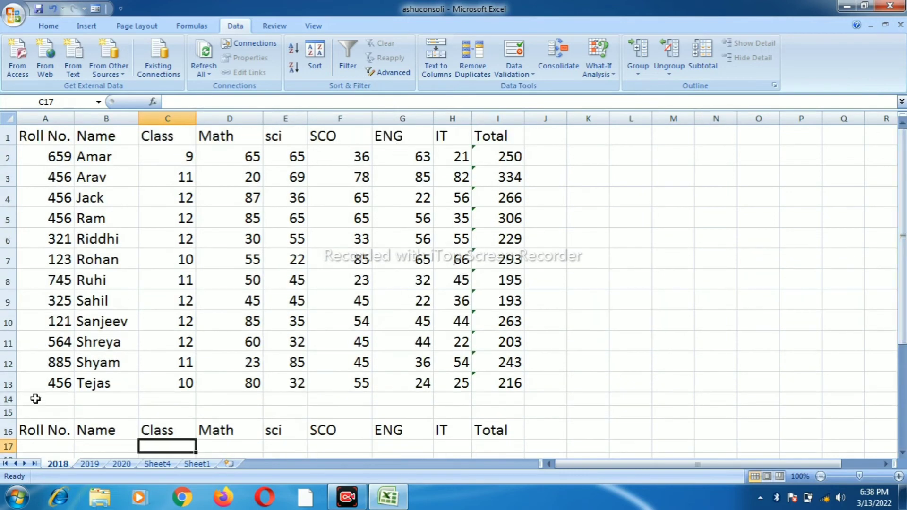
{"action": "left_click", "coordinate": [51, 446]}
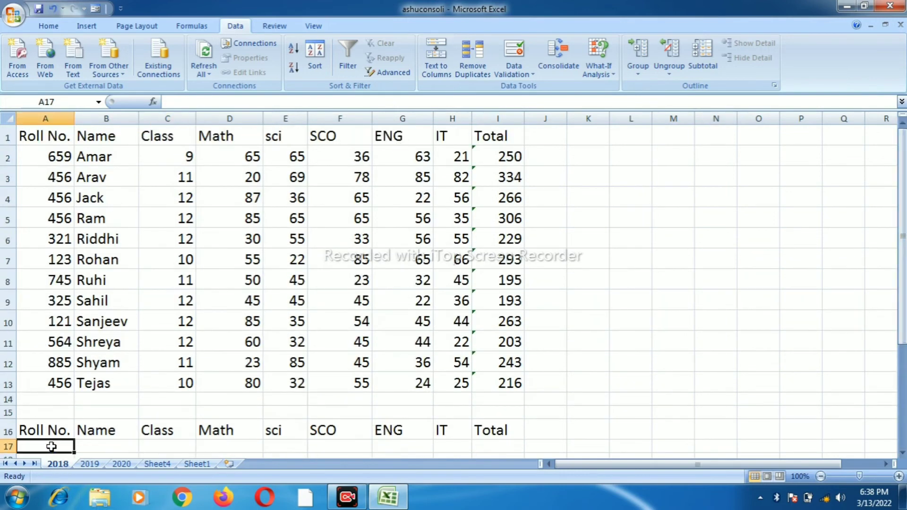
{"action": "type", "text": "?"}
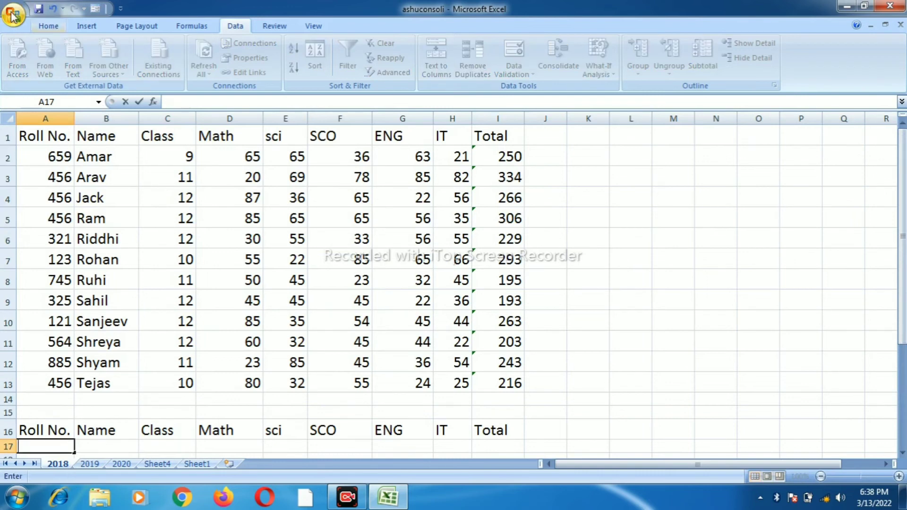
{"action": "left_click", "coordinate": [48, 27]}
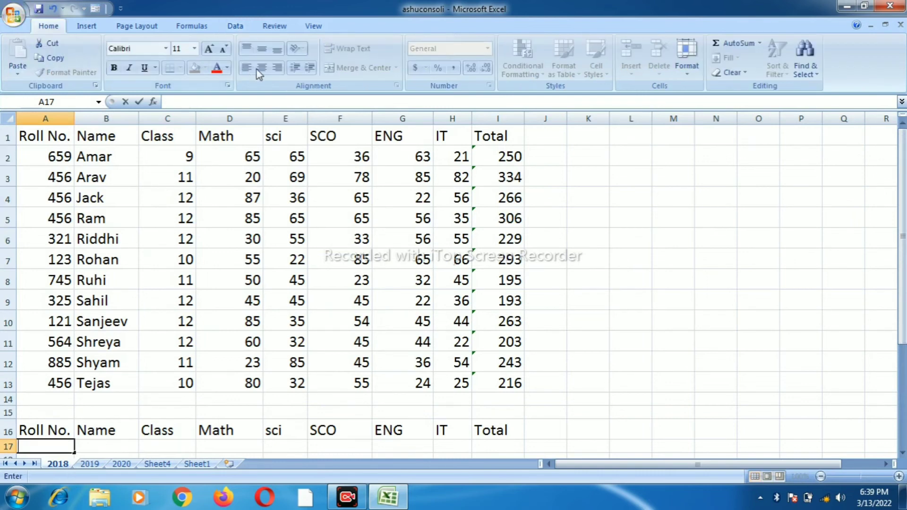
{"action": "left_click", "coordinate": [210, 49]}
{"action": "left_click", "coordinate": [210, 49]}
{"action": "left_click", "coordinate": [209, 49]}
{"action": "left_click", "coordinate": [210, 49]}
{"action": "type", "text": ">"}
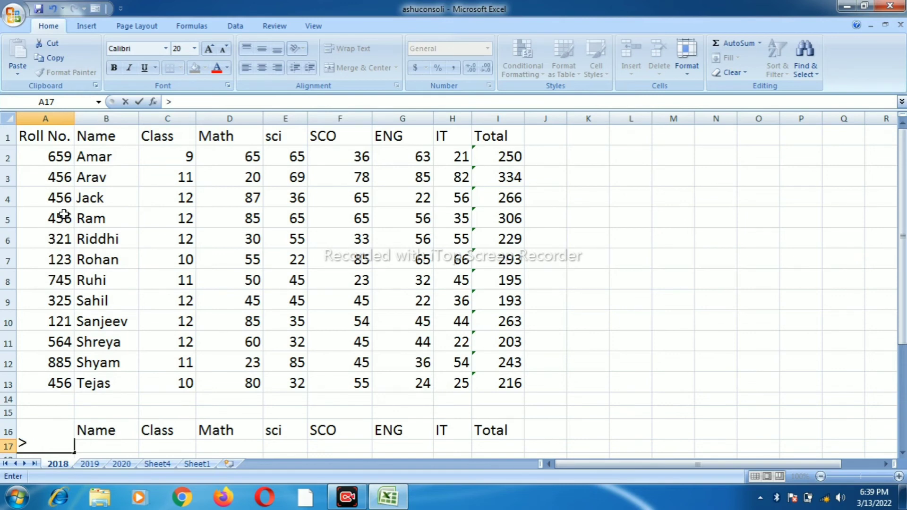
{"action": "type", "text": "600"}
{"action": "left_click", "coordinate": [114, 446]}
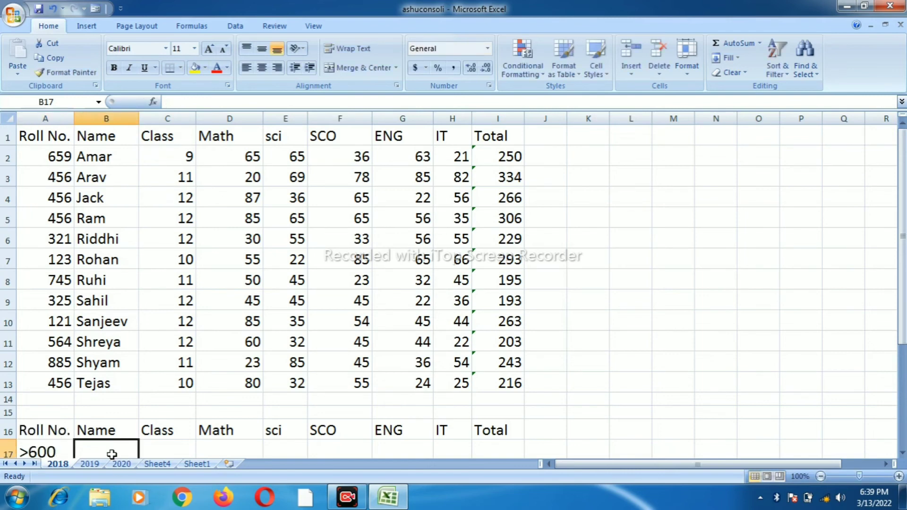
Set up an Advanced Filter on the marks table A1:I13, reselecting A16:I17 as the criteria range.
{"action": "left_click_drag", "start_coordinate": [904, 255], "coordinate": [906, 316]}
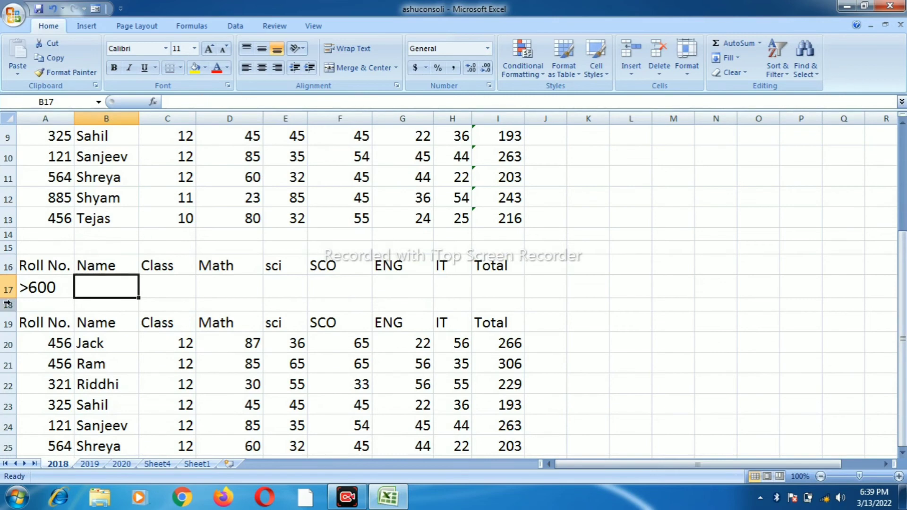
{"action": "left_click_drag", "start_coordinate": [902, 359], "coordinate": [901, 258]}
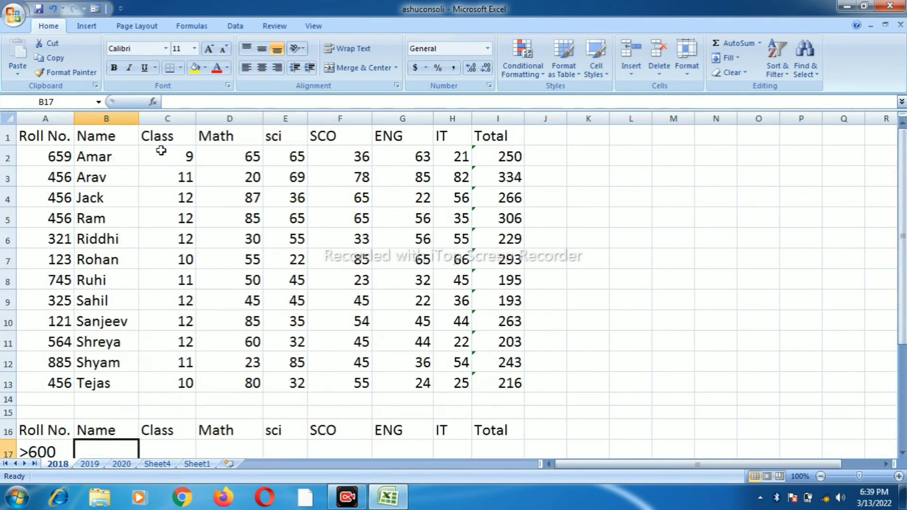
{"action": "left_click_drag", "start_coordinate": [38, 136], "coordinate": [478, 379]}
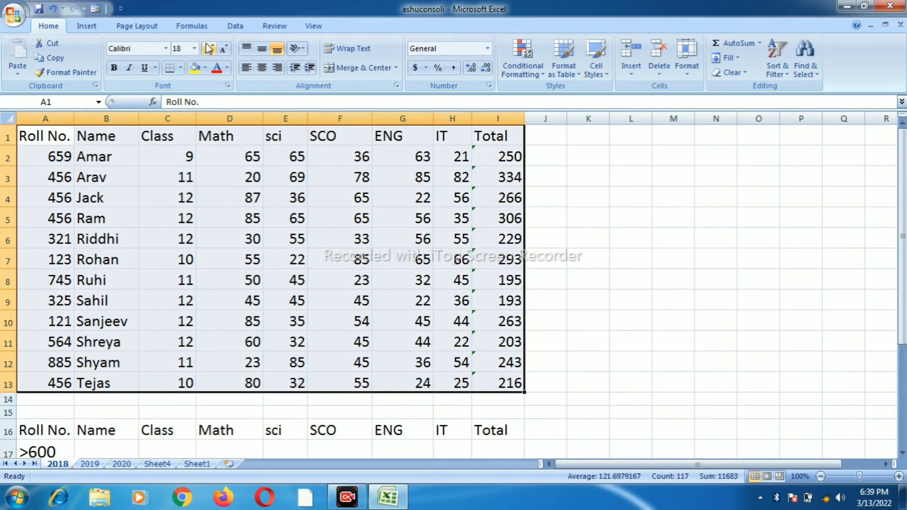
{"action": "left_click", "coordinate": [236, 25]}
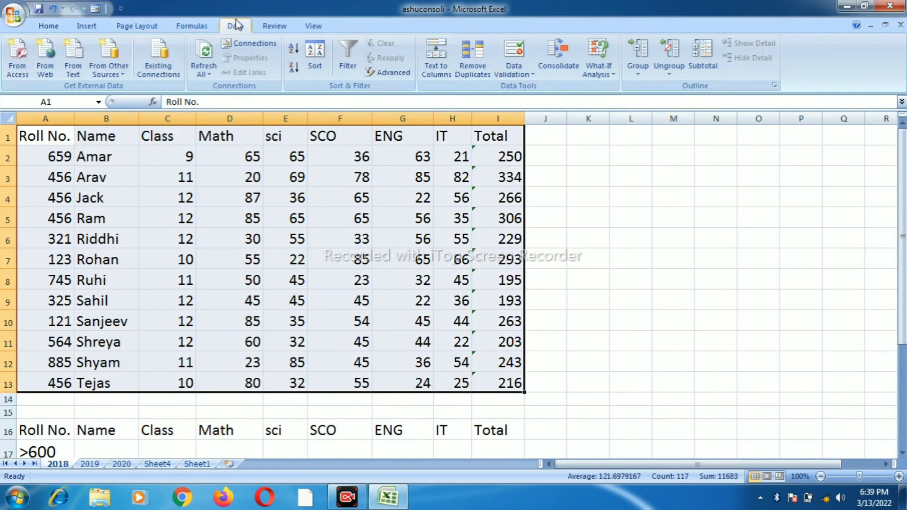
{"action": "left_click", "coordinate": [396, 74]}
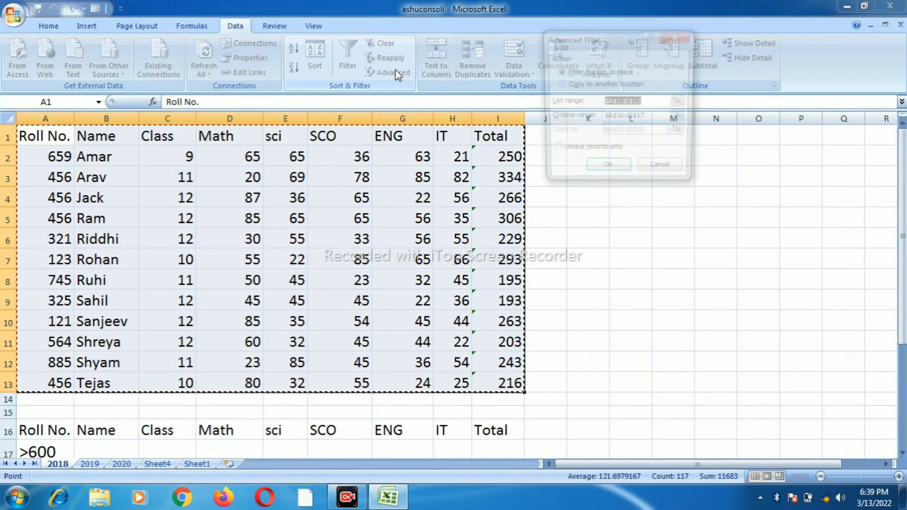
{"action": "left_click", "coordinate": [652, 118]}
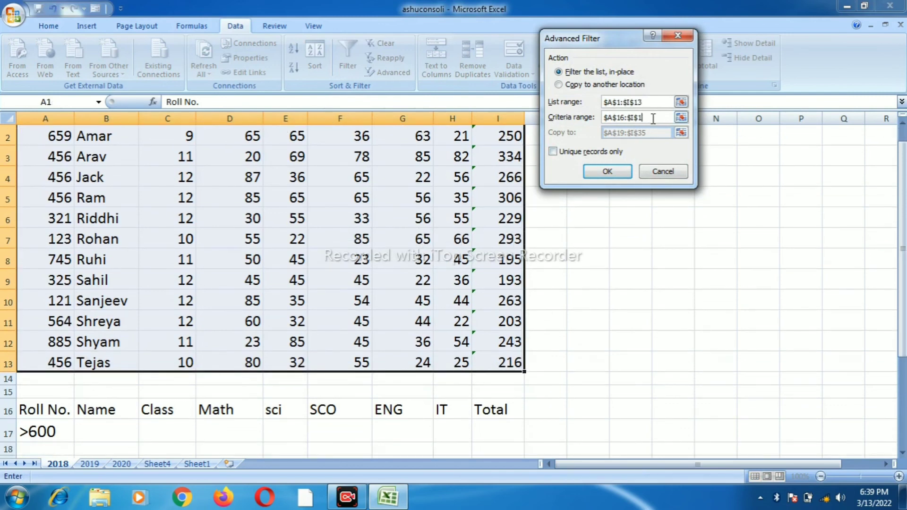
{"action": "key", "text": "BackSpace"}
{"action": "key", "text": "BackSpace"}
{"action": "key", "text": "BackSpace"}
{"action": "key", "text": "BackSpace"}
{"action": "key", "text": "BackSpace"}
{"action": "key", "text": "BackSpace"}
{"action": "key", "text": "BackSpace"}
{"action": "key", "text": "BackSpace"}
{"action": "key", "text": "BackSpace"}
{"action": "key", "text": "BackSpace"}
{"action": "left_click_drag", "start_coordinate": [52, 411], "coordinate": [490, 427]}
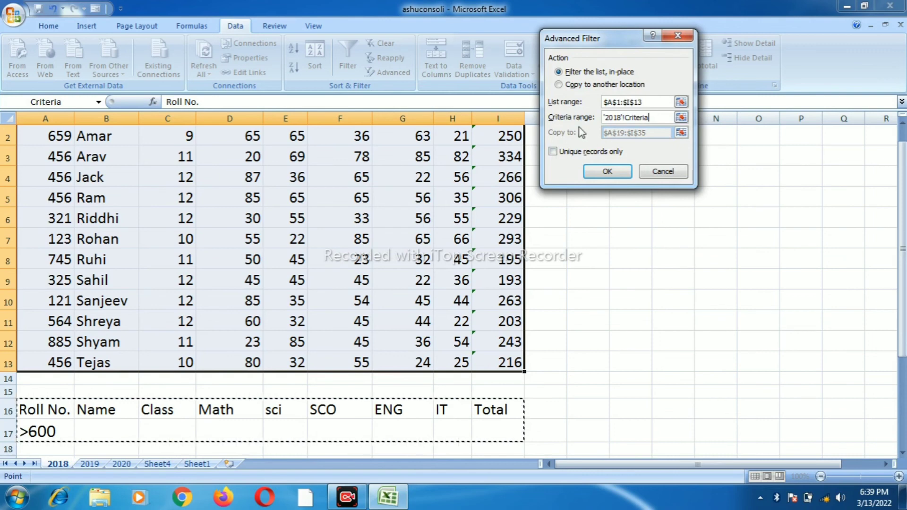
Set the Advanced Filter to copy to another location, A19:I35, run it and review the extracted records.
{"action": "left_click", "coordinate": [560, 84]}
{"action": "left_click", "coordinate": [651, 132]}
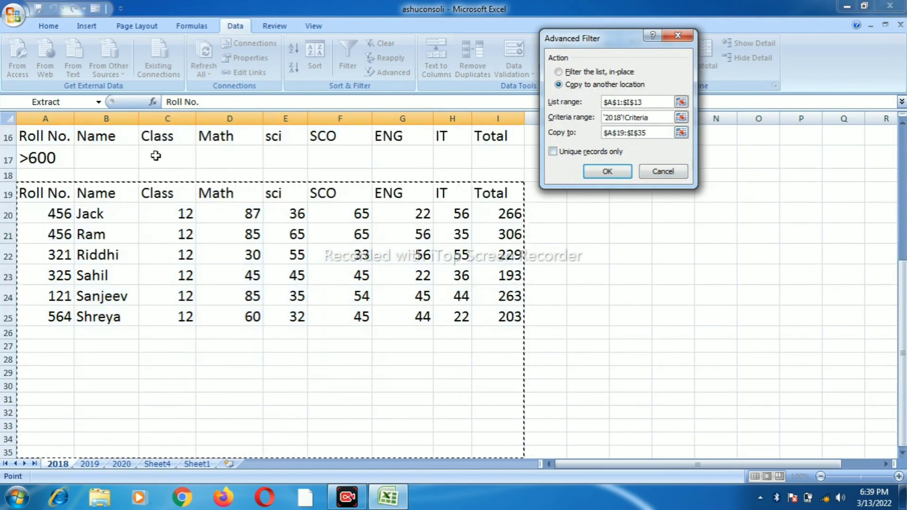
{"action": "left_click", "coordinate": [607, 172]}
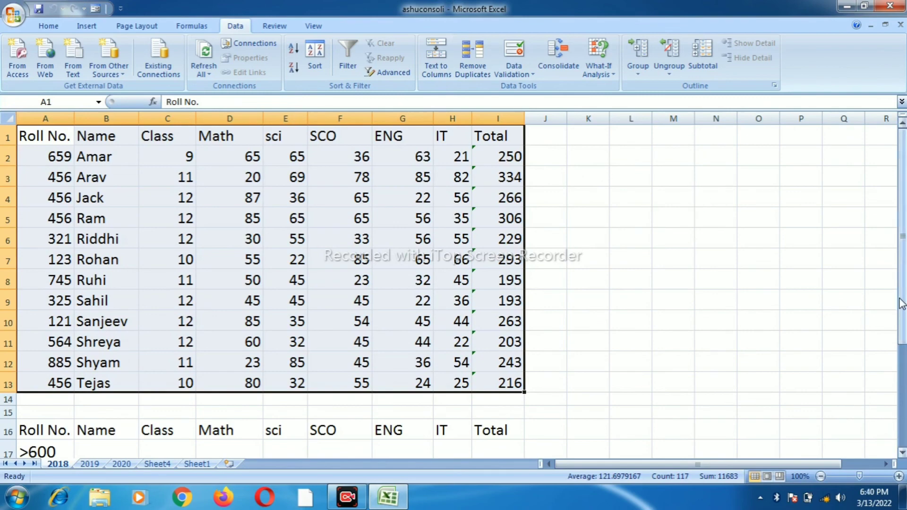
{"action": "left_click_drag", "start_coordinate": [903, 303], "coordinate": [903, 314]}
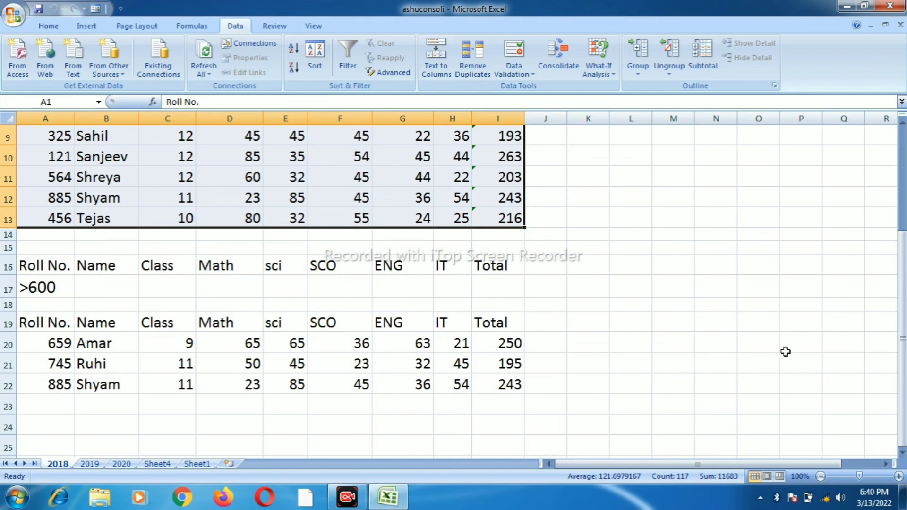
{"action": "left_click_drag", "start_coordinate": [900, 283], "coordinate": [900, 269]}
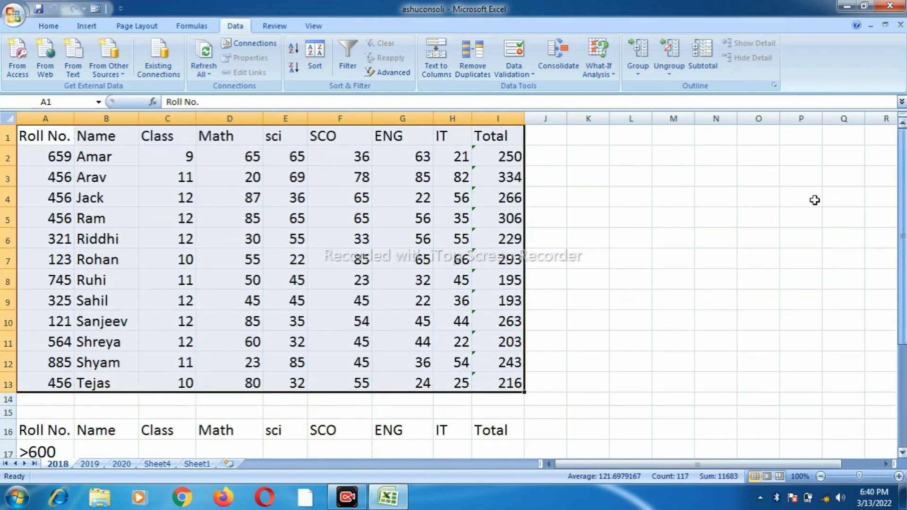